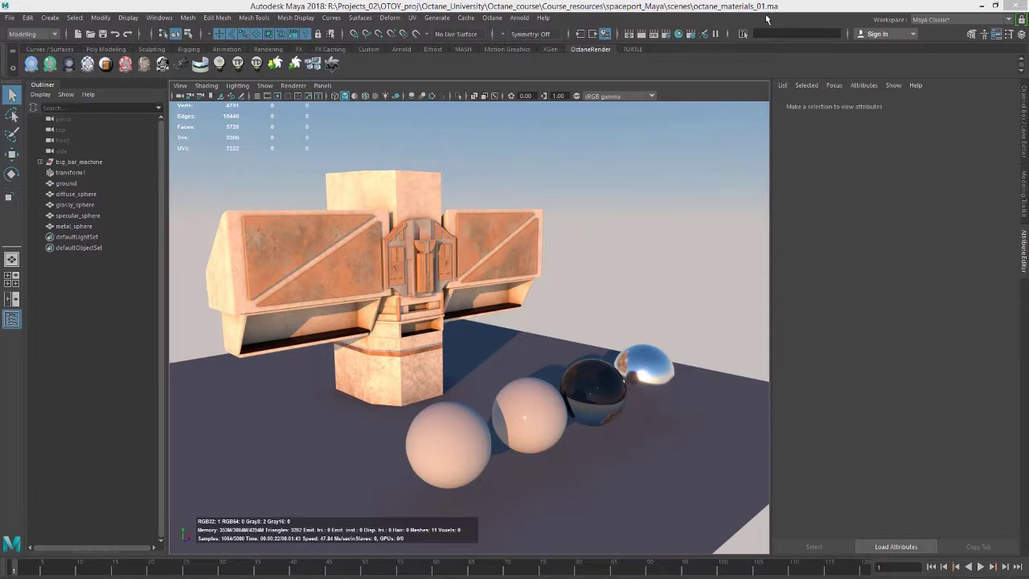
Step: Bring the view closer to the spheres and select metal_sphere
{"action": "left_click_drag", "start_coordinate": [649, 213], "coordinate": [563, 209], "text": "alt"}
{"action": "right_click_drag", "start_coordinate": [563, 209], "coordinate": [609, 343], "text": "alt"}
{"action": "left_click", "coordinate": [586, 420]}
{"action": "left_click_drag", "start_coordinate": [629, 359], "coordinate": [632, 195], "text": "alt"}
{"action": "scroll", "coordinate": [632, 197], "scroll_direction": "up", "scroll_amount": 5}
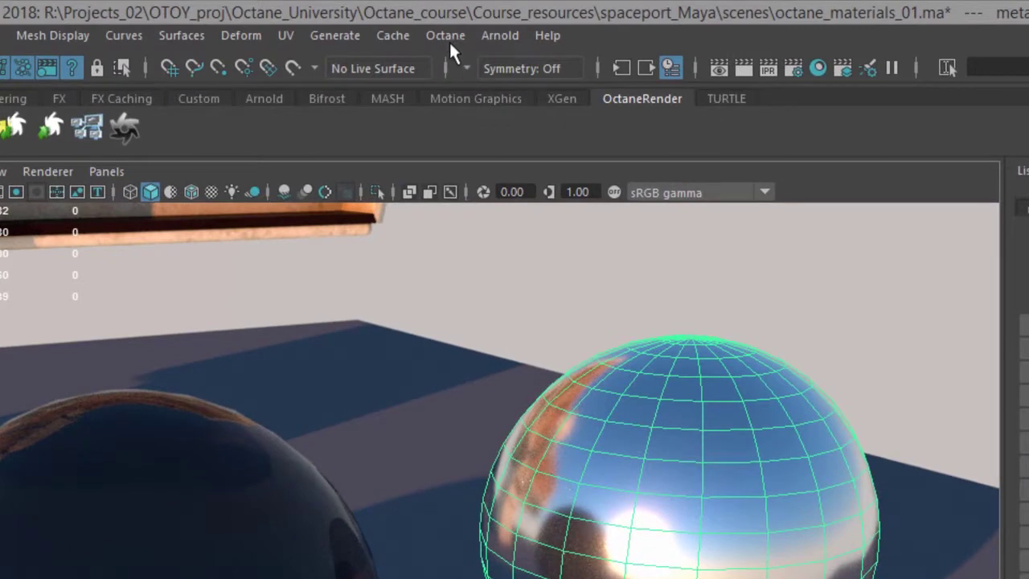
Step: Assign a new Octane ORBX material to metal_sphere and open the Hypershade
{"action": "left_click", "coordinate": [446, 35]}
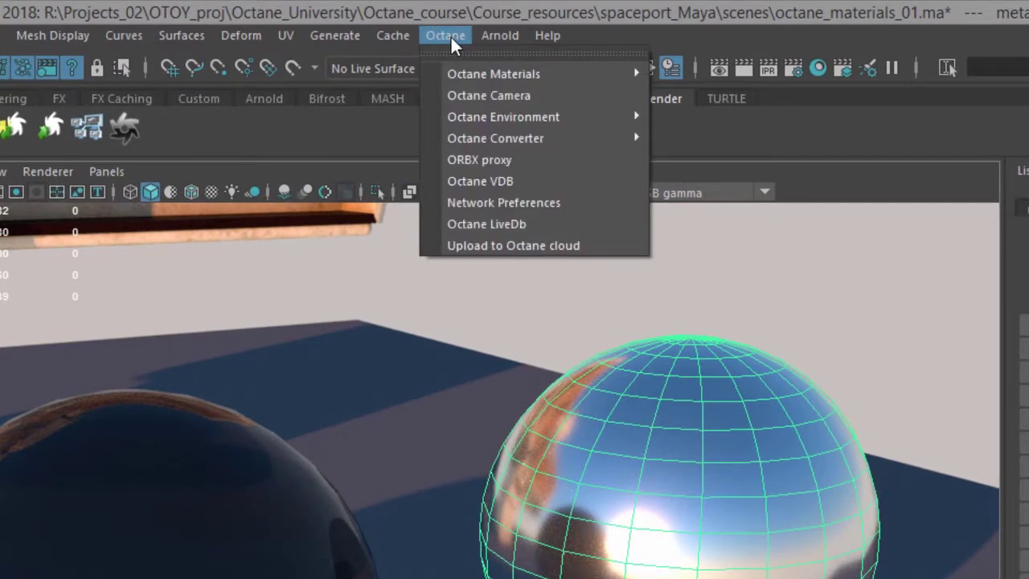
{"action": "mouse_move", "coordinate": [458, 74]}
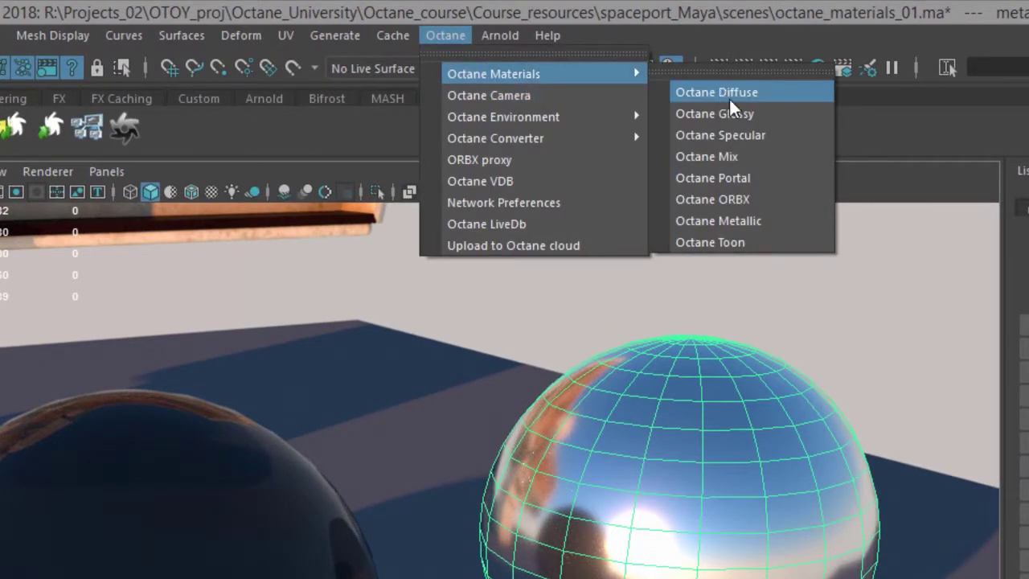
{"action": "left_click", "coordinate": [766, 198]}
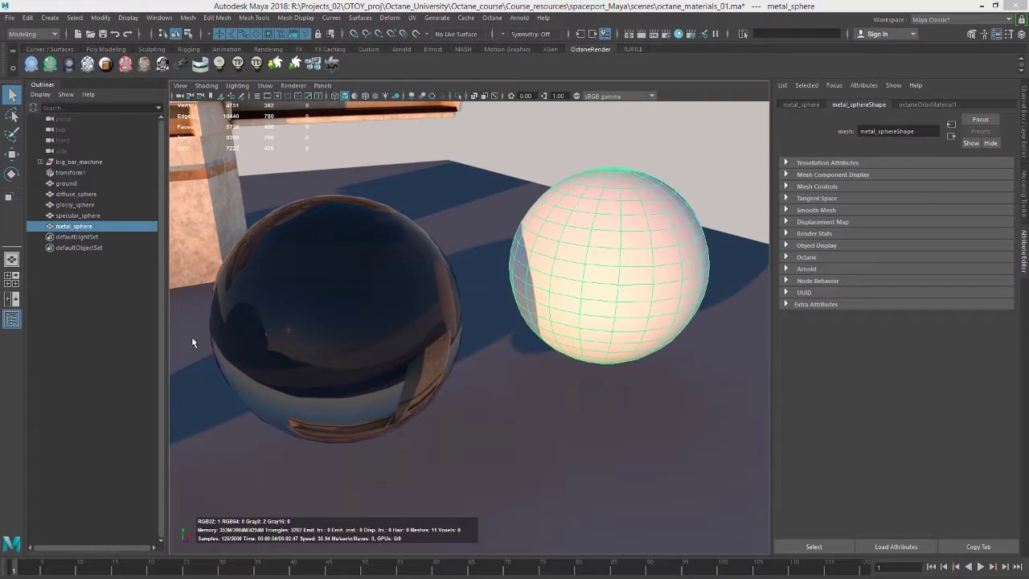
{"action": "left_click", "coordinate": [36, 317]}
Step: Show octaneOrbxMaterial1's attributes from the Octane materials list, graph it, and move the Hypershade aside
{"action": "left_click_drag", "start_coordinate": [271, 337], "coordinate": [368, 140]}
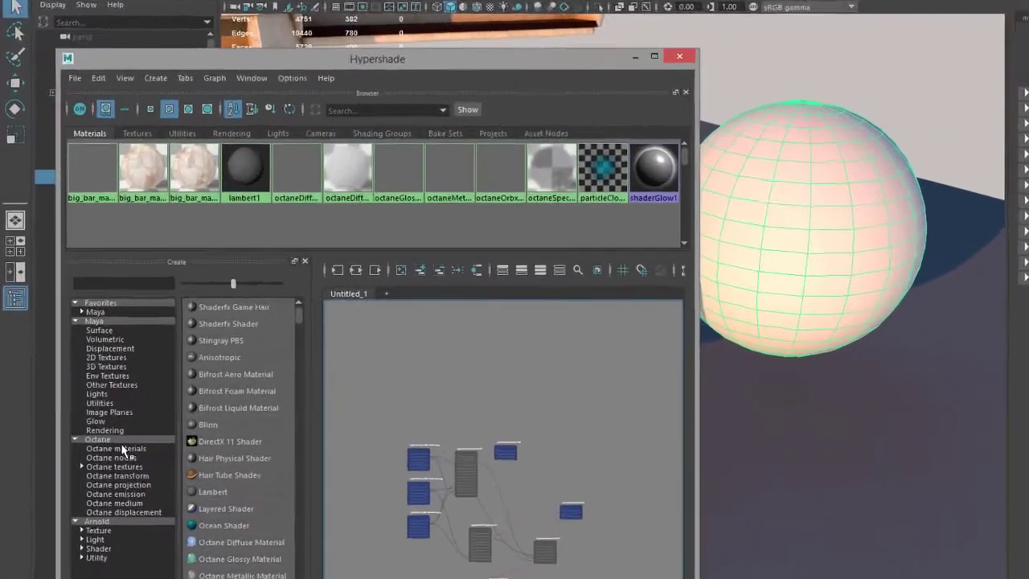
{"action": "left_click", "coordinate": [121, 449]}
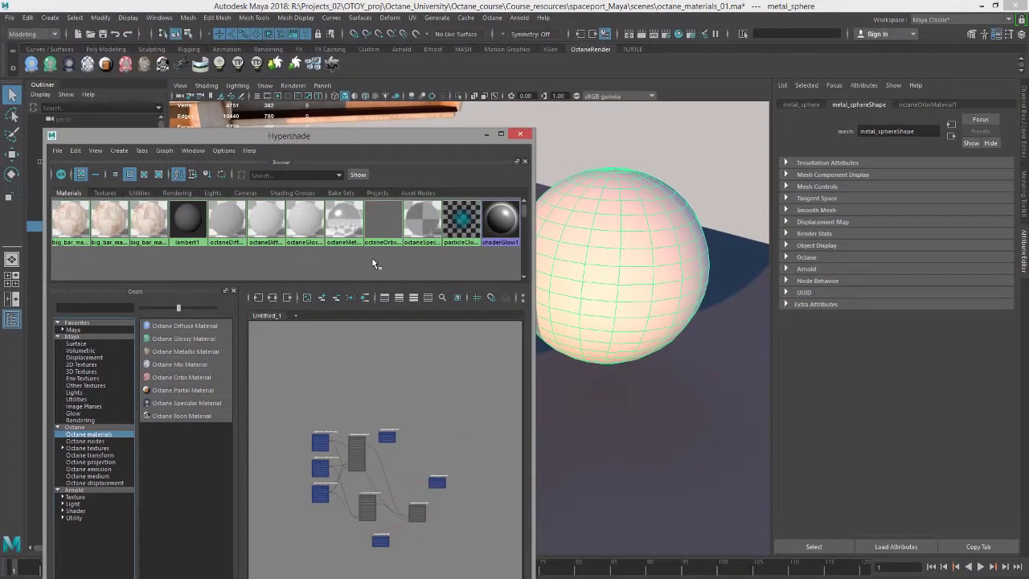
{"action": "left_click", "coordinate": [394, 222]}
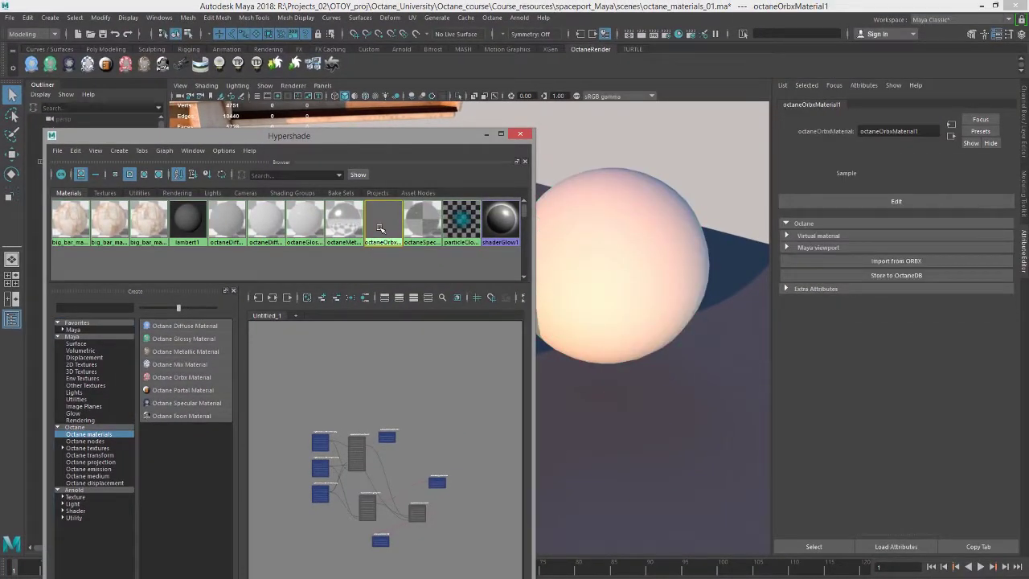
{"action": "left_click", "coordinate": [272, 297]}
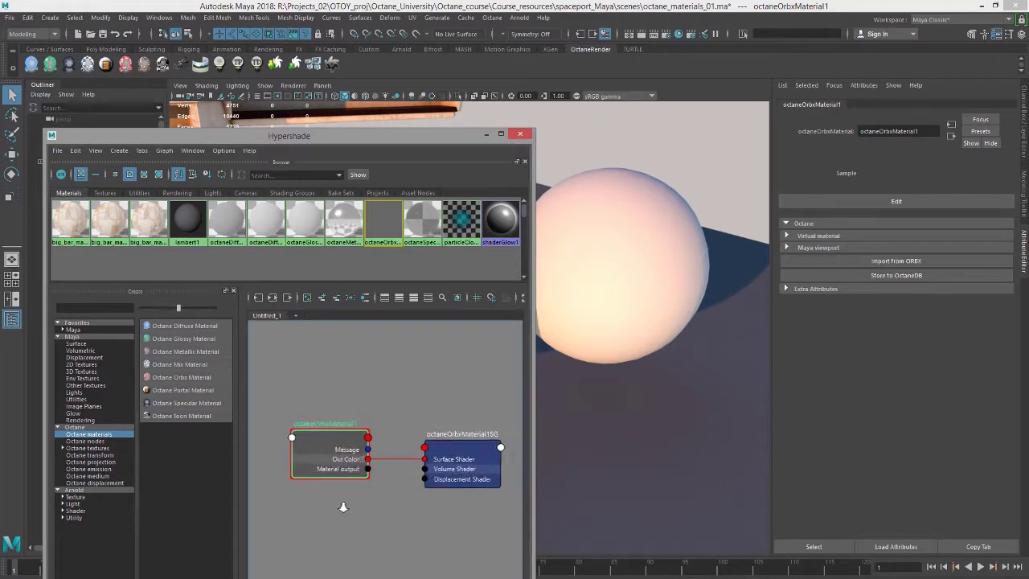
{"action": "scroll", "coordinate": [303, 515], "scroll_direction": "up", "scroll_amount": 3}
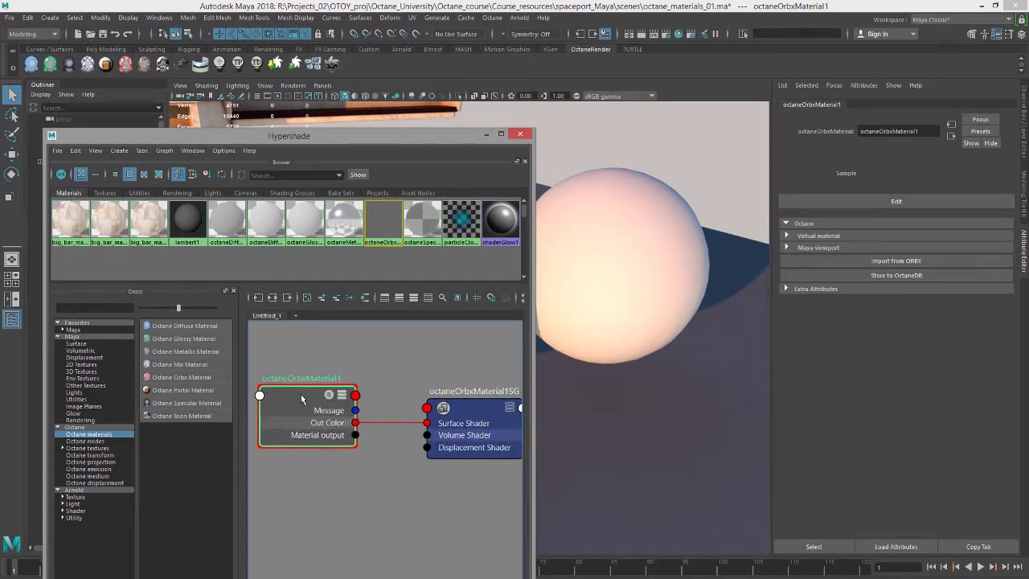
{"action": "left_click_drag", "start_coordinate": [315, 137], "coordinate": [77, 290]}
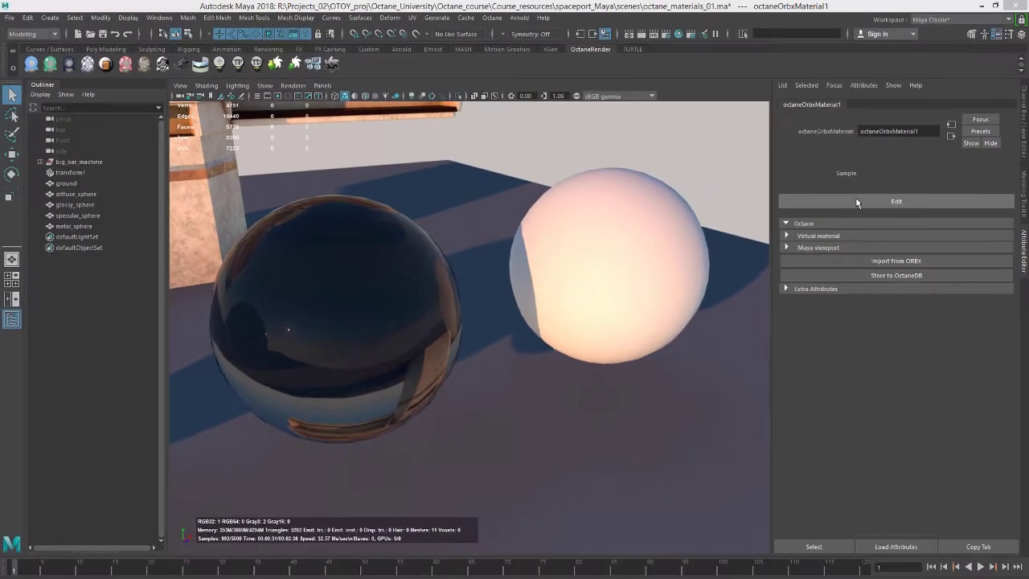
Step: Open octaneOrbxMaterial1's NodeGraph from its Edit button and arrange the window and node
{"action": "left_click", "coordinate": [791, 184]}
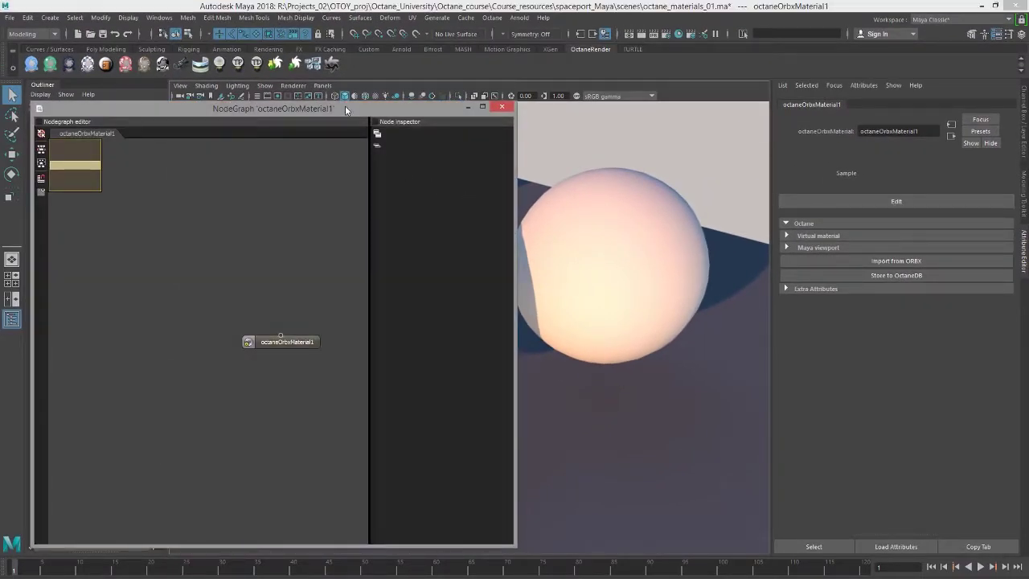
{"action": "left_click_drag", "start_coordinate": [328, 104], "coordinate": [327, 86]}
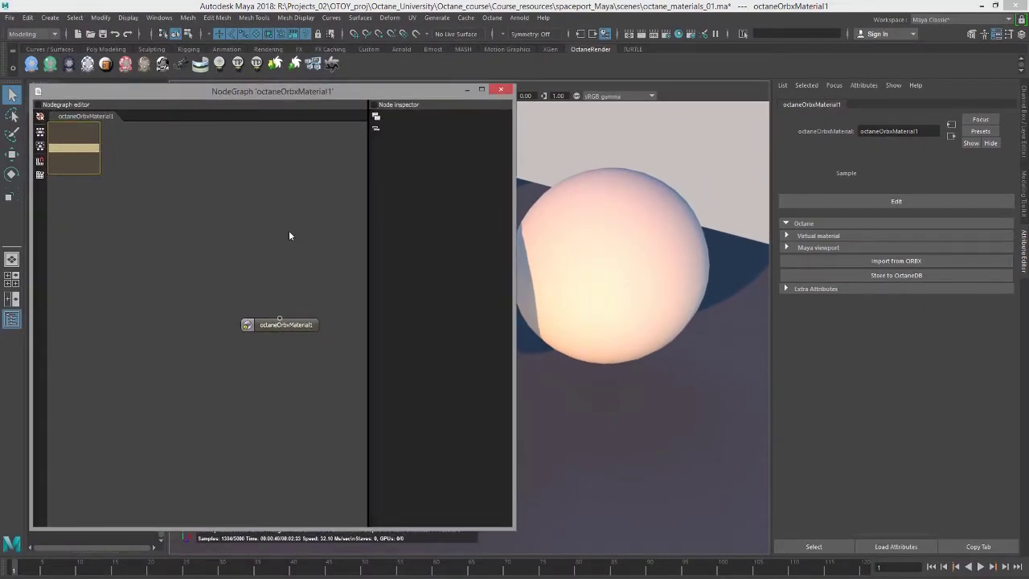
{"action": "left_click_drag", "start_coordinate": [298, 325], "coordinate": [230, 378]}
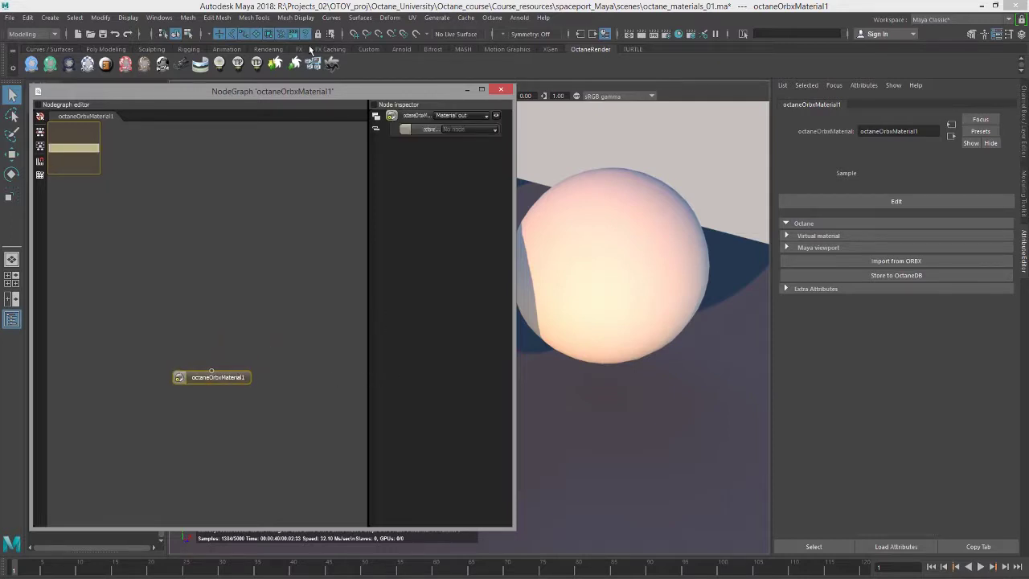
{"action": "left_click_drag", "start_coordinate": [305, 90], "coordinate": [291, 74]}
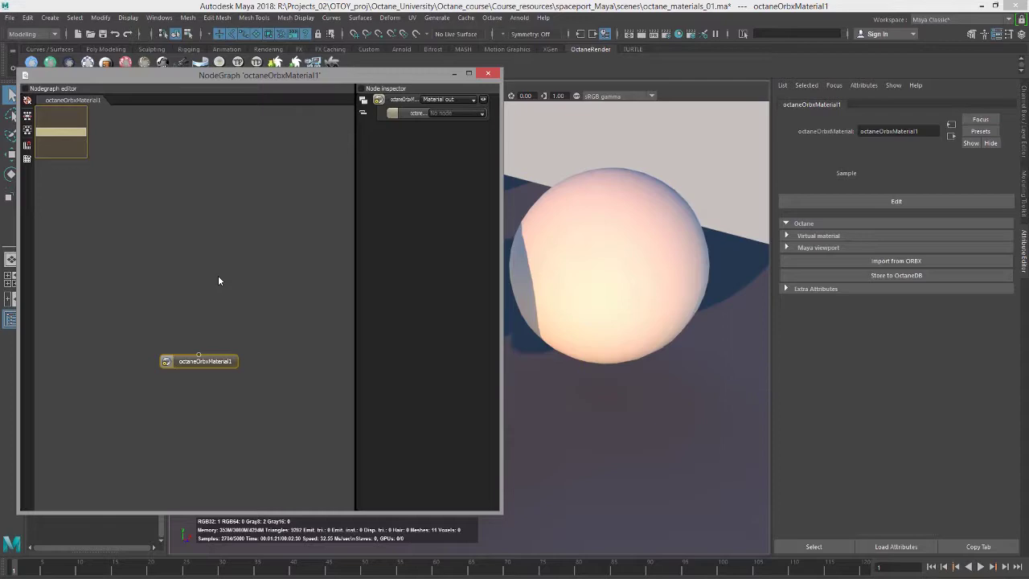
Step: Add a Glossy material node and connect it into octaneOrbxMaterial1
{"action": "right_click", "coordinate": [225, 253]}
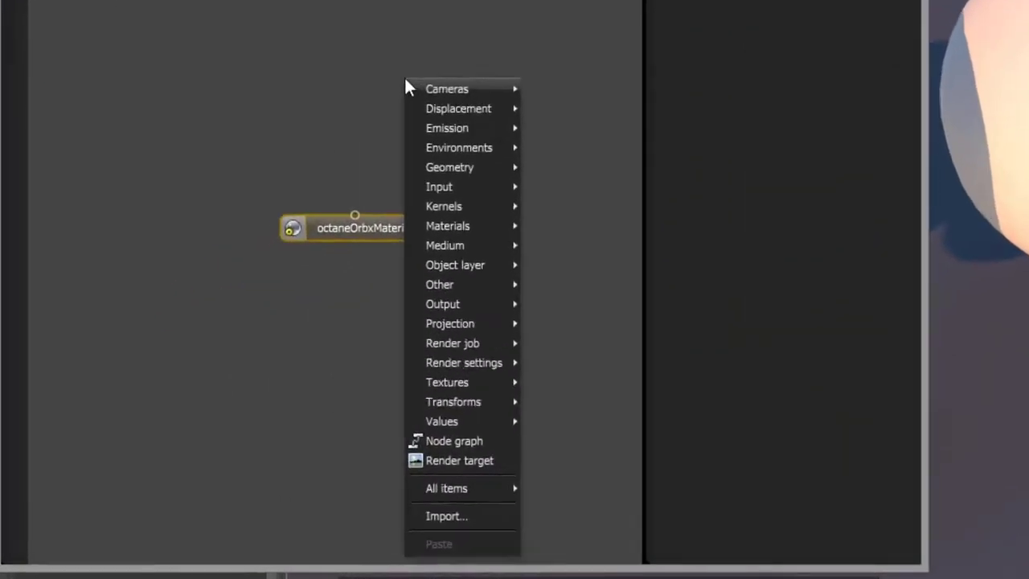
{"action": "mouse_move", "coordinate": [447, 230]}
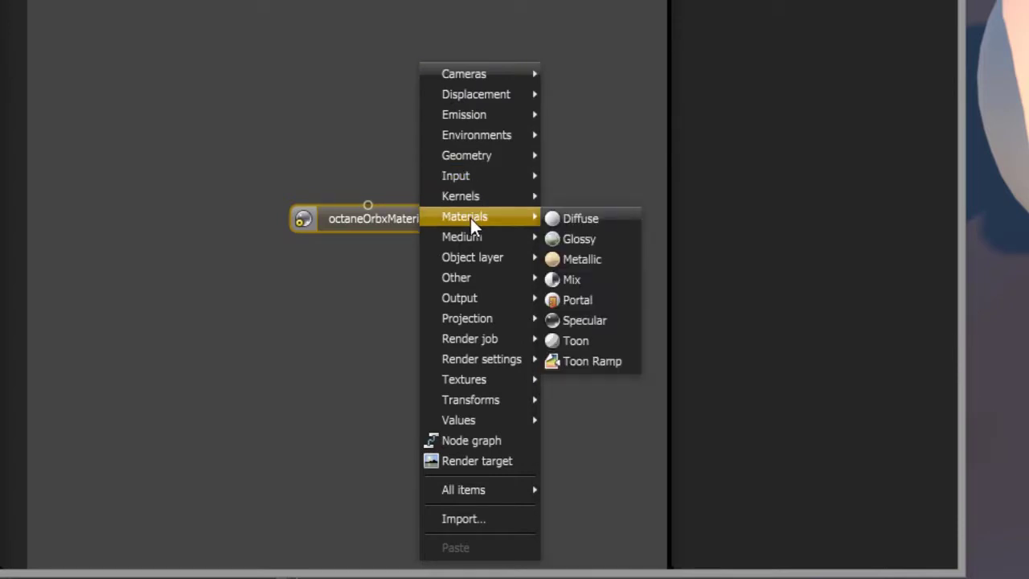
{"action": "left_click", "coordinate": [565, 240]}
{"action": "left_click_drag", "start_coordinate": [418, 76], "coordinate": [368, 208]}
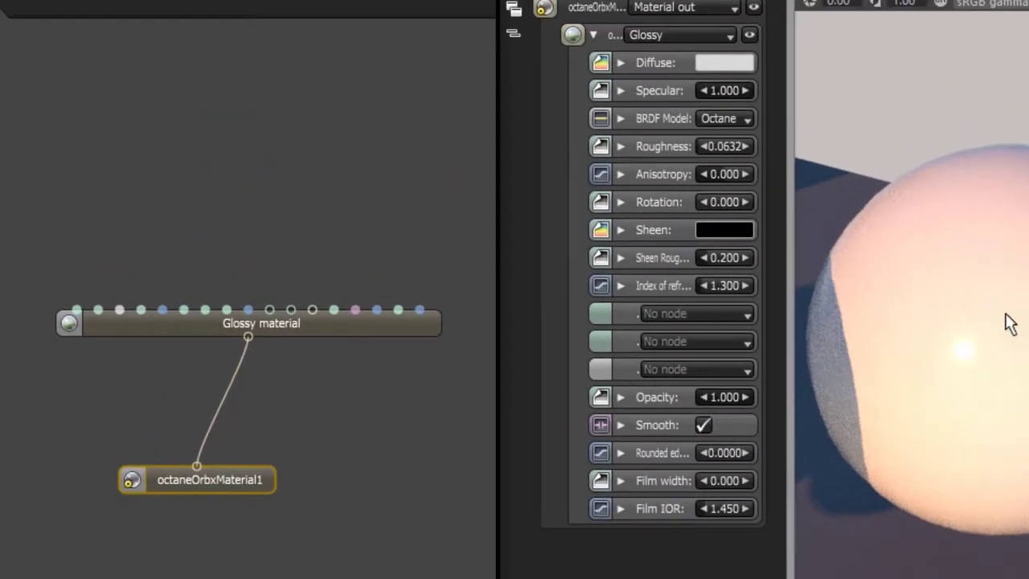
Step: Set the Glossy diffuse to 2C2C2C, BRDF model to Beckmann, and roughness to 0.188
{"action": "left_click", "coordinate": [759, 27]}
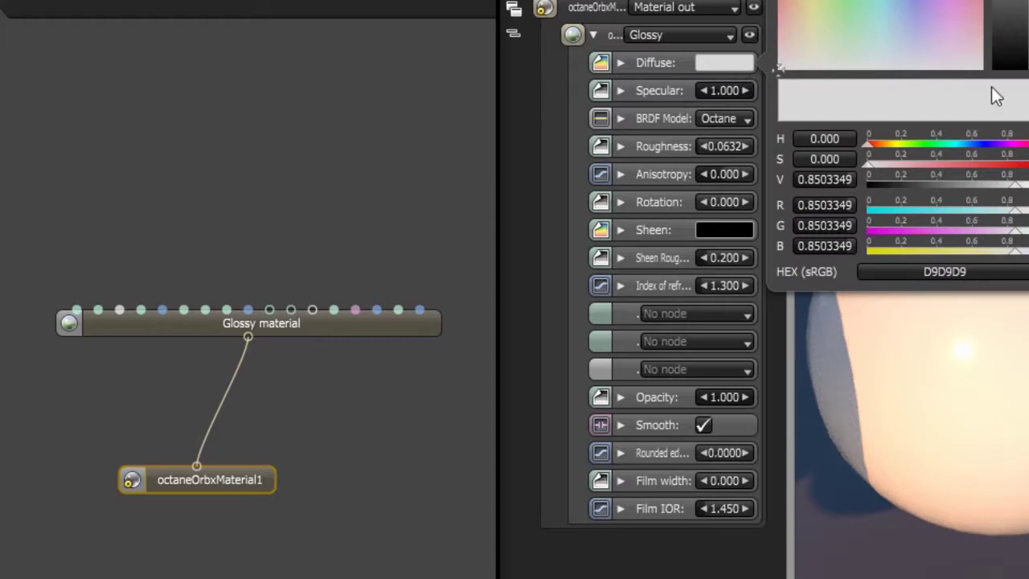
{"action": "left_click_drag", "start_coordinate": [1011, 23], "coordinate": [1004, 40]}
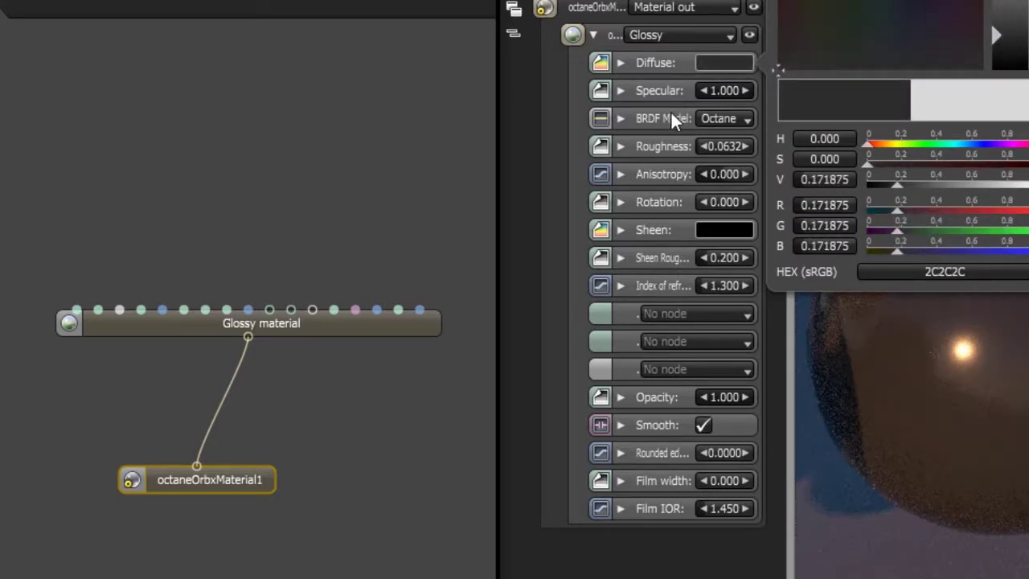
{"action": "left_click", "coordinate": [563, 90]}
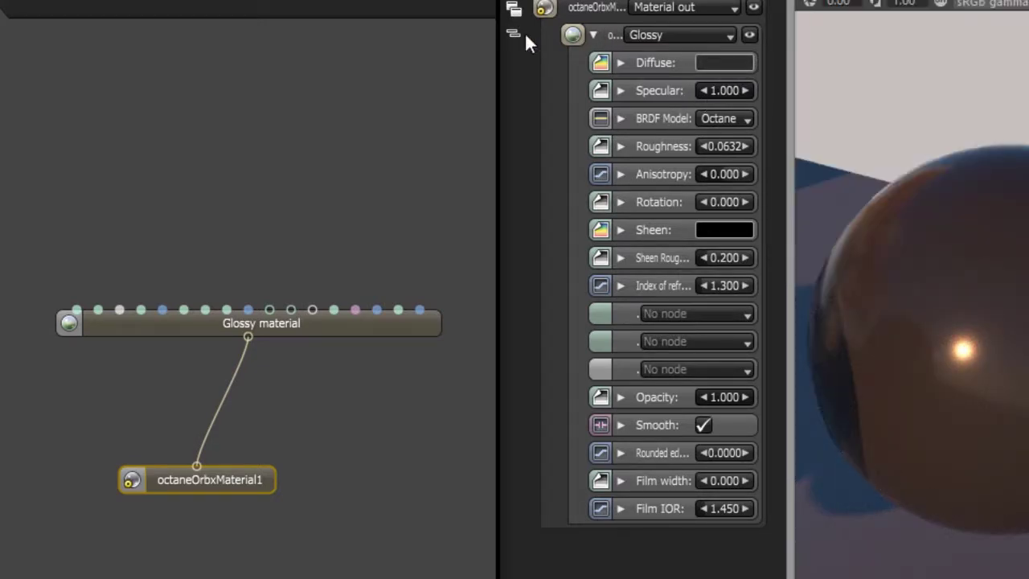
{"action": "left_click_drag", "start_coordinate": [495, 90], "coordinate": [275, 98]}
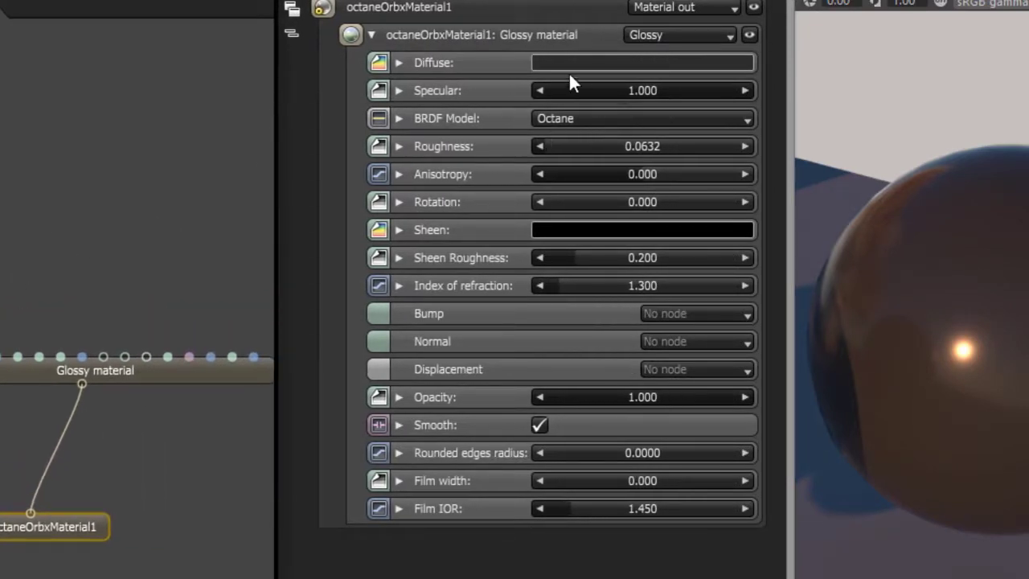
{"action": "left_click", "coordinate": [574, 117]}
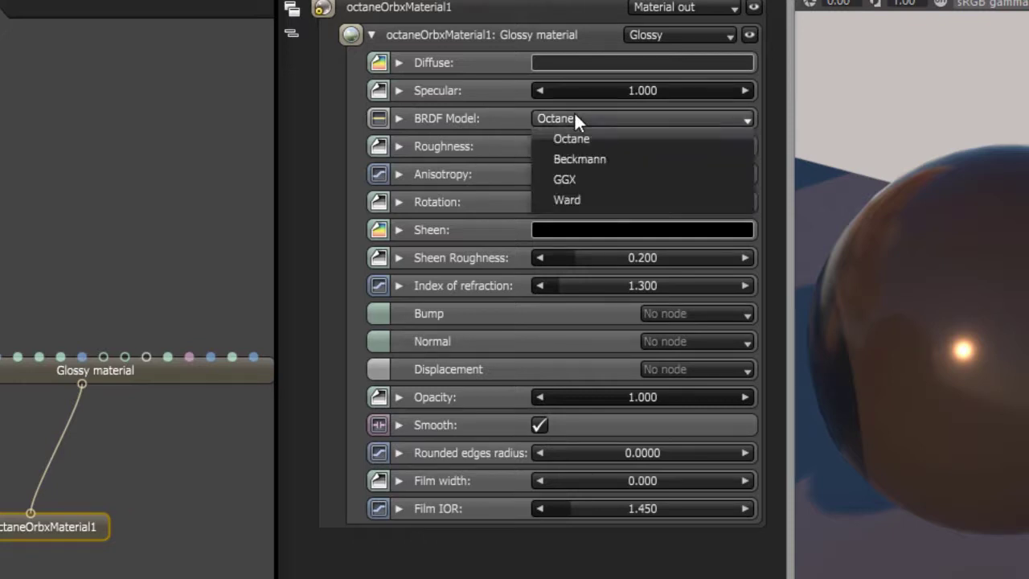
{"action": "left_click", "coordinate": [577, 160]}
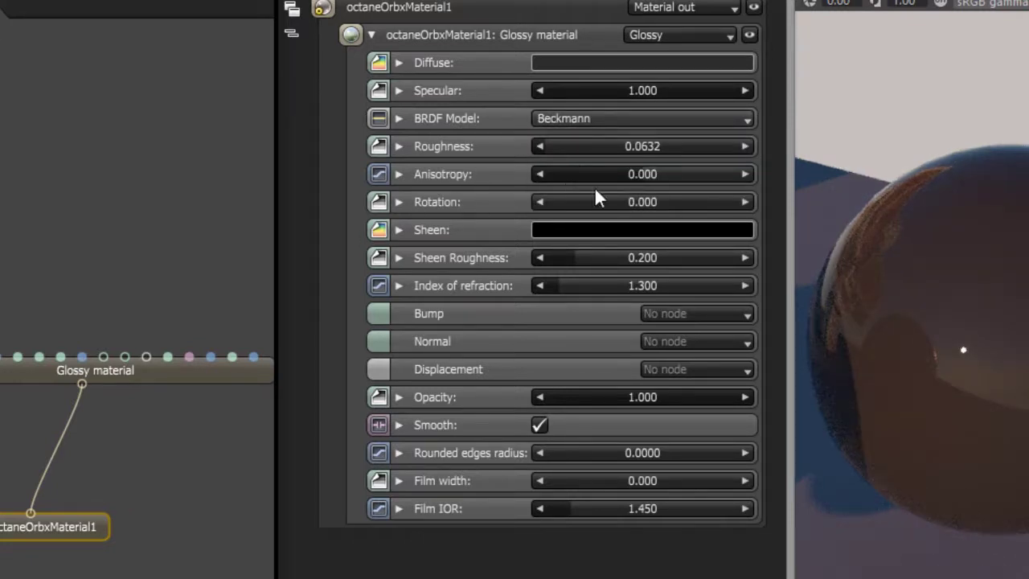
{"action": "left_click", "coordinate": [563, 148]}
{"action": "left_click", "coordinate": [587, 146]}
{"action": "left_click", "coordinate": [571, 147]}
Step: Add a Turbulence texture and plug it into the Glossy material's Diffuse input
{"action": "right_click", "coordinate": [79, 258]}
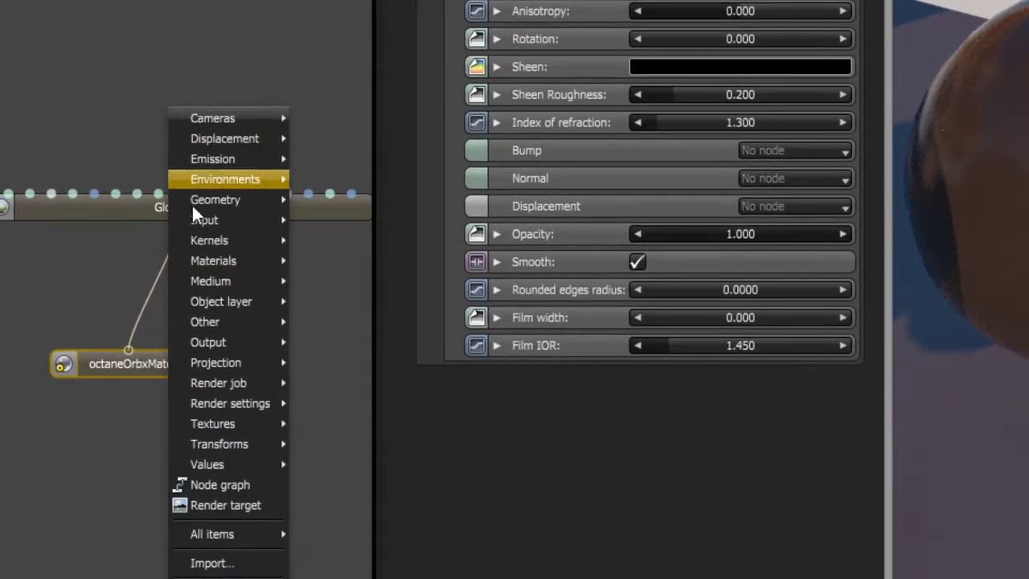
{"action": "mouse_move", "coordinate": [227, 426]}
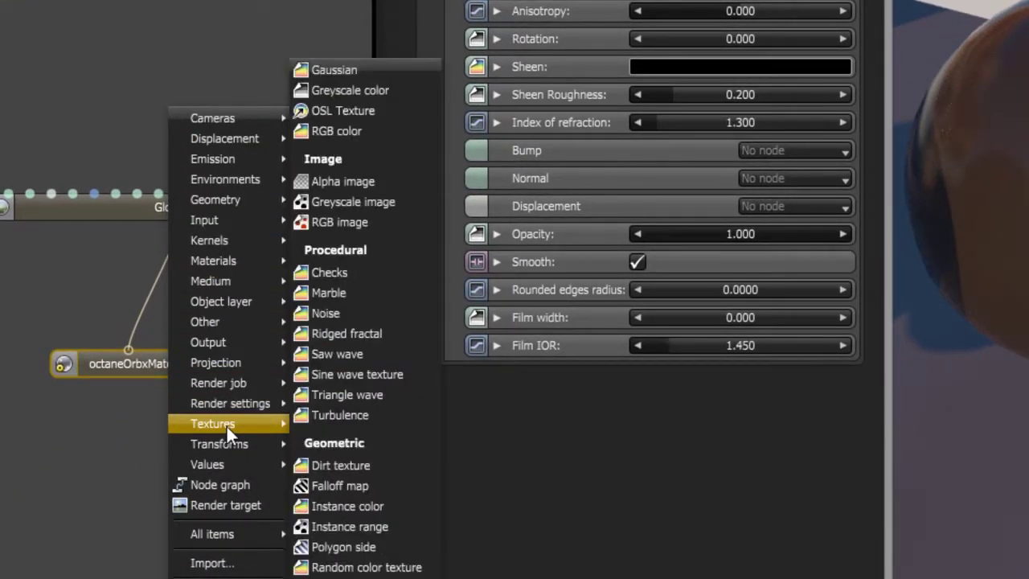
{"action": "left_click", "coordinate": [317, 413]}
{"action": "left_click_drag", "start_coordinate": [168, 120], "coordinate": [9, 196]}
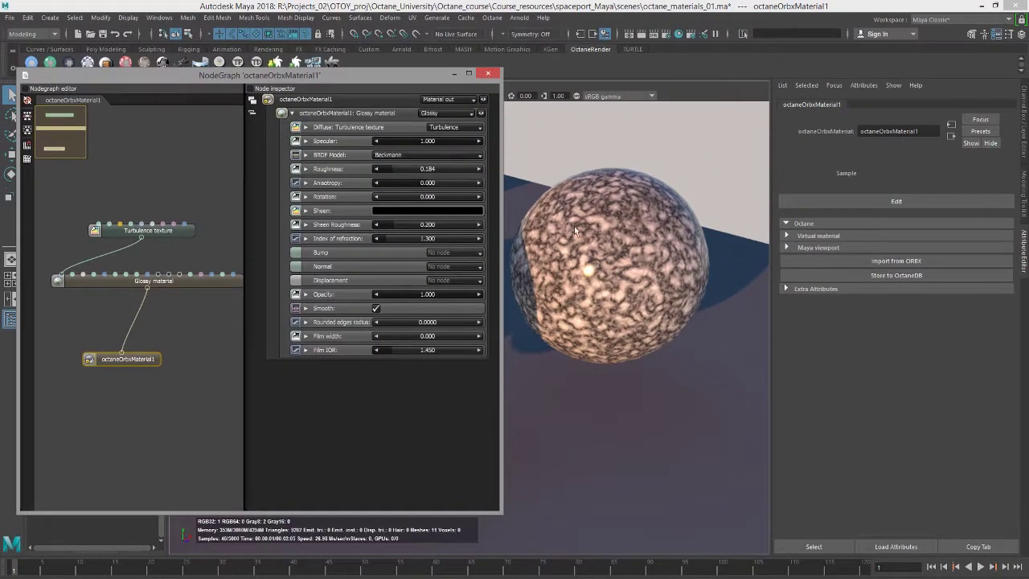
Step: Check the Turbulence node, then switch to OctaneRender Standalone showing octane_material_example.orbx
{"action": "left_click", "coordinate": [193, 234]}
{"action": "right_click", "coordinate": [193, 235]}
{"action": "left_click", "coordinate": [210, 223]}
{"action": "right_click", "coordinate": [218, 236]}
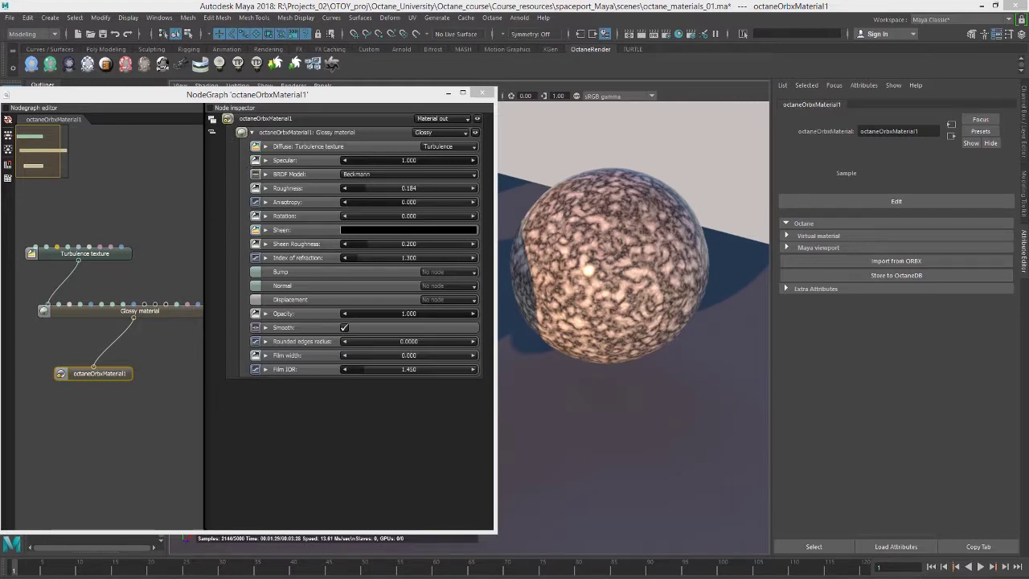
{"action": "left_click", "coordinate": [263, 554]}
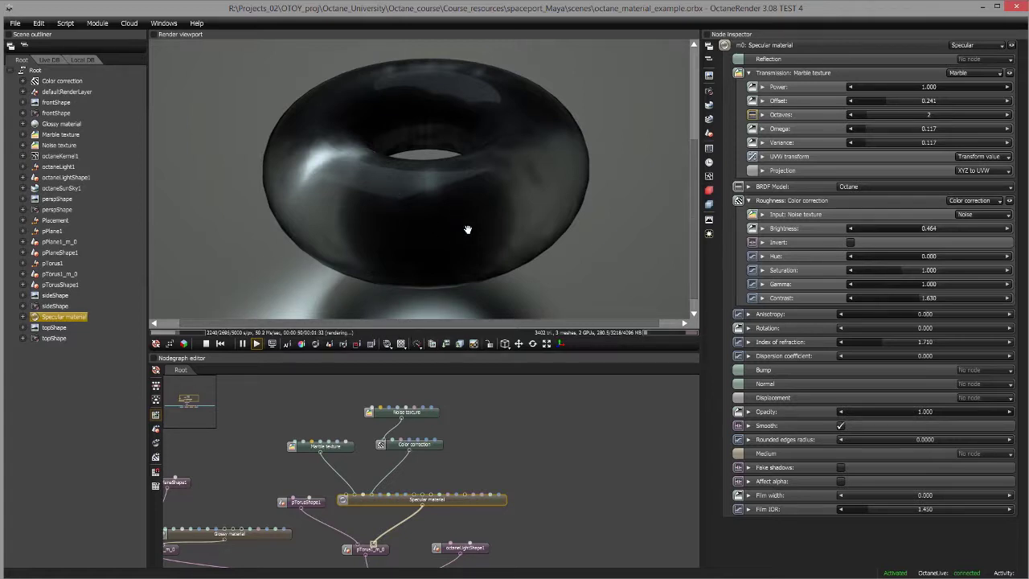
Step: Select and copy the Noise, Marble, Color correction and Specular material nodes, then go back to Maya
{"action": "scroll", "coordinate": [513, 438], "scroll_direction": "down", "scroll_amount": 5}
{"action": "middle_click_drag", "start_coordinate": [508, 414], "coordinate": [473, 422]}
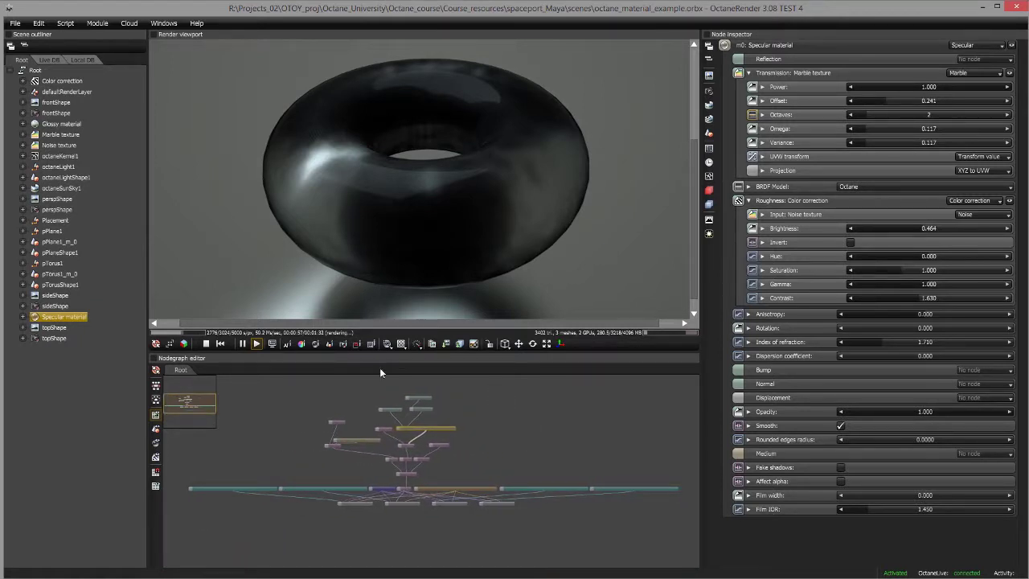
{"action": "scroll", "coordinate": [451, 452], "scroll_direction": "up", "scroll_amount": 5}
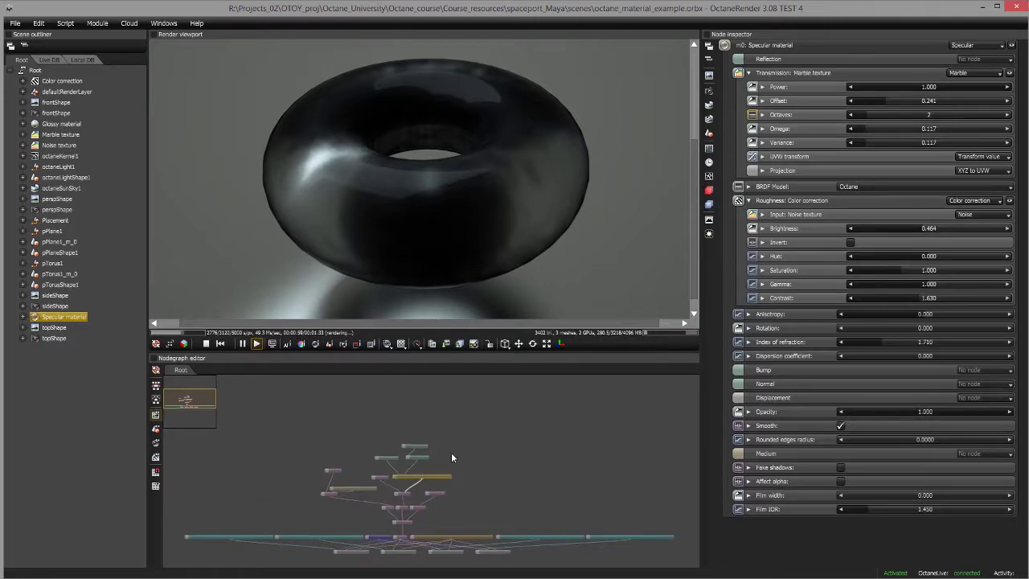
{"action": "middle_click_drag", "start_coordinate": [447, 461], "coordinate": [562, 447]}
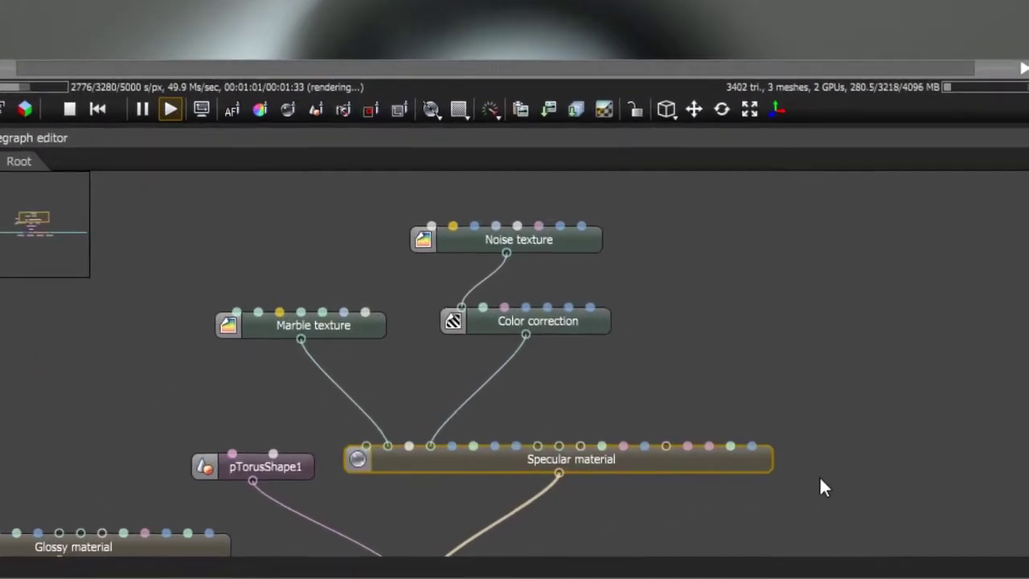
{"action": "left_click_drag", "start_coordinate": [737, 444], "coordinate": [335, 216]}
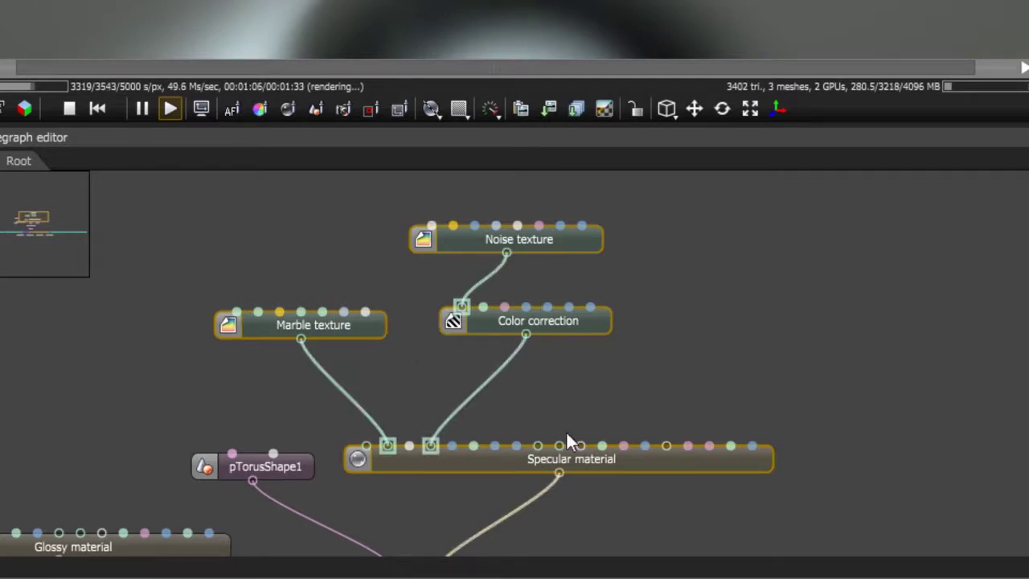
{"action": "right_click", "coordinate": [703, 461]}
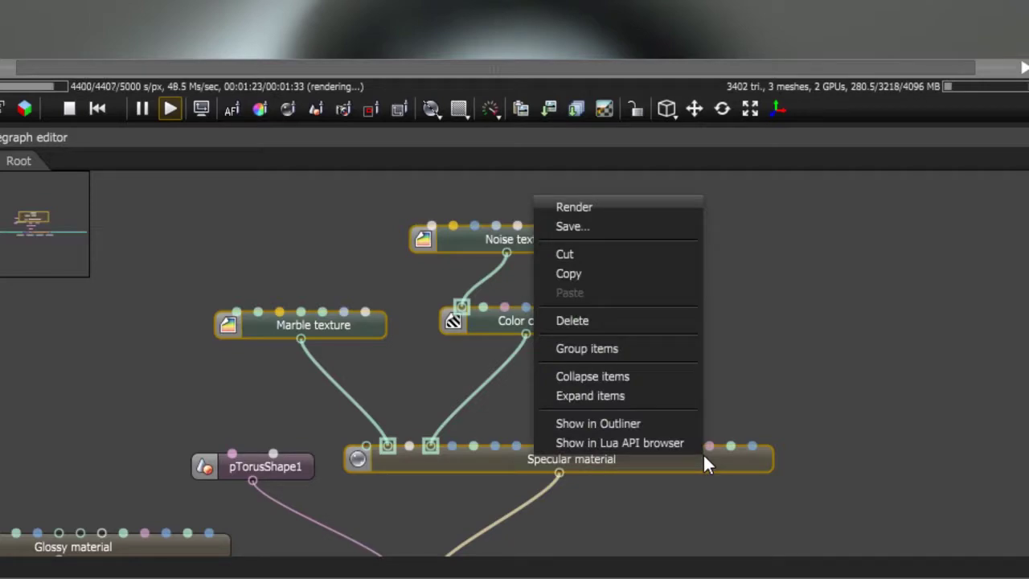
{"action": "left_click", "coordinate": [585, 274]}
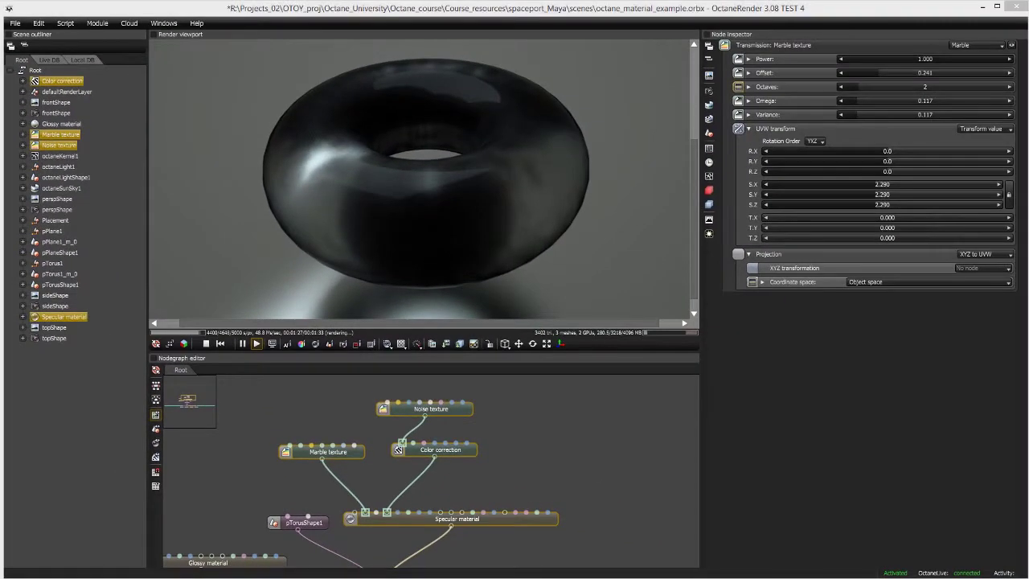
{"action": "left_click", "coordinate": [215, 563]}
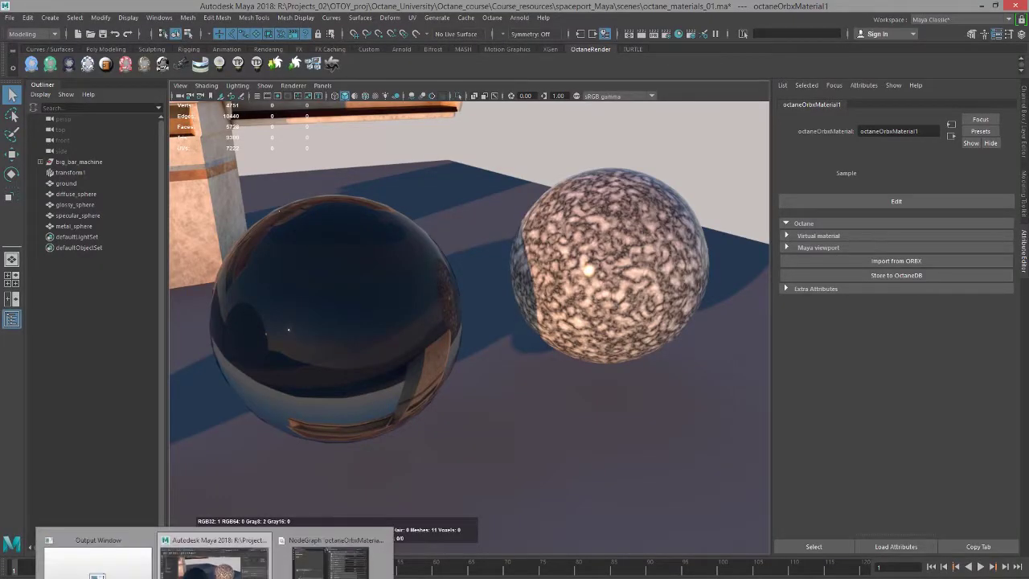
Step: Paste the Specular network into octaneOrbxMaterial1's graph and move the old Turbulence and Glossy nodes aside
{"action": "left_click", "coordinate": [331, 554]}
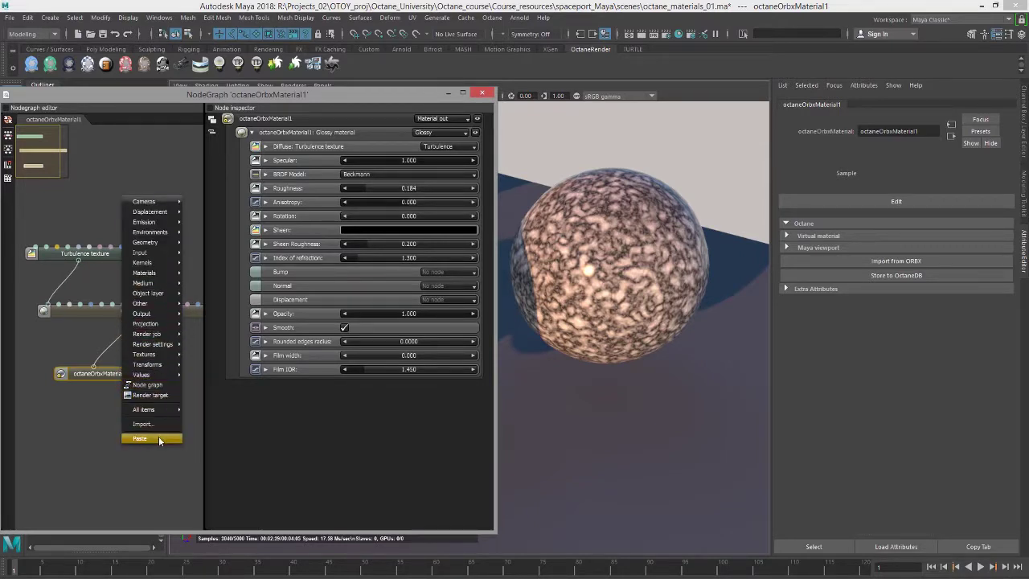
{"action": "left_click", "coordinate": [158, 436]}
{"action": "left_click_drag", "start_coordinate": [131, 311], "coordinate": [93, 358]}
{"action": "left_click_drag", "start_coordinate": [42, 304], "coordinate": [57, 333]}
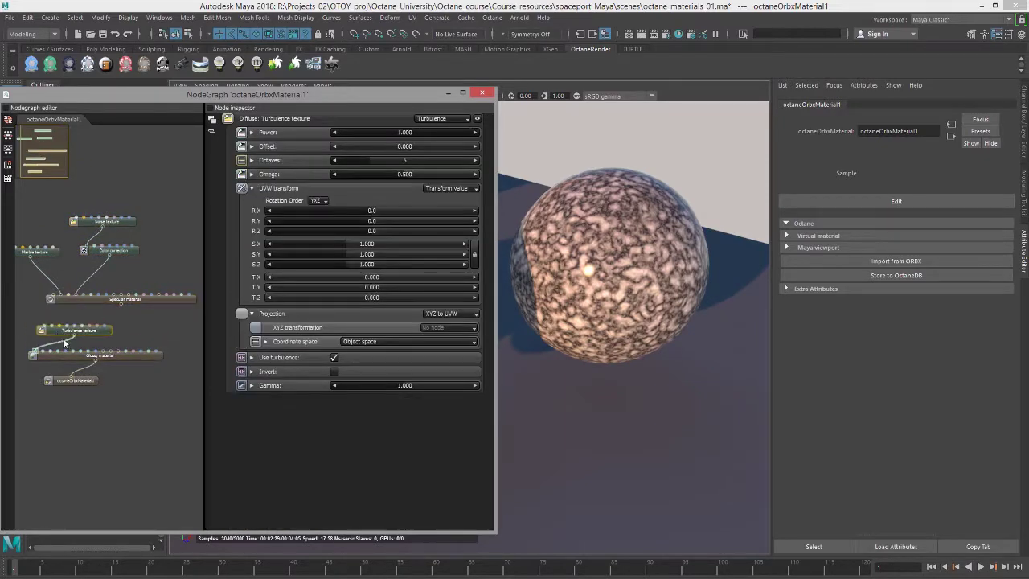
{"action": "left_click_drag", "start_coordinate": [118, 368], "coordinate": [68, 335]}
{"action": "left_click", "coordinate": [102, 365]}
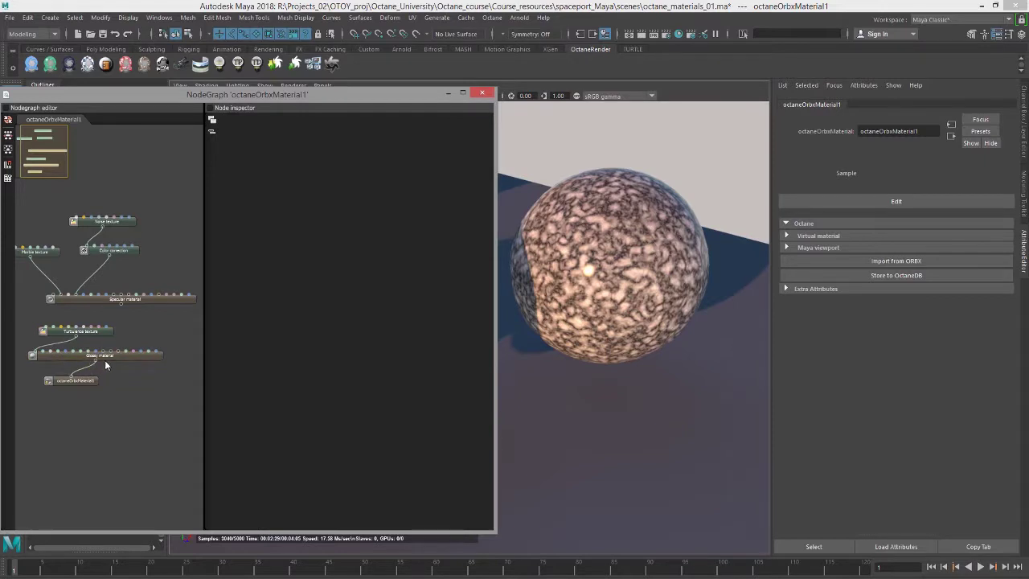
{"action": "left_click_drag", "start_coordinate": [126, 367], "coordinate": [96, 430]}
{"action": "left_click_drag", "start_coordinate": [205, 401], "coordinate": [436, 416]}
Step: Place octaneOrbxMaterial1 beneath Specular material and connect Specular's output into it
{"action": "middle_click_drag", "start_coordinate": [237, 357], "coordinate": [358, 386]}
{"action": "scroll", "coordinate": [201, 406], "scroll_direction": "up", "scroll_amount": 2}
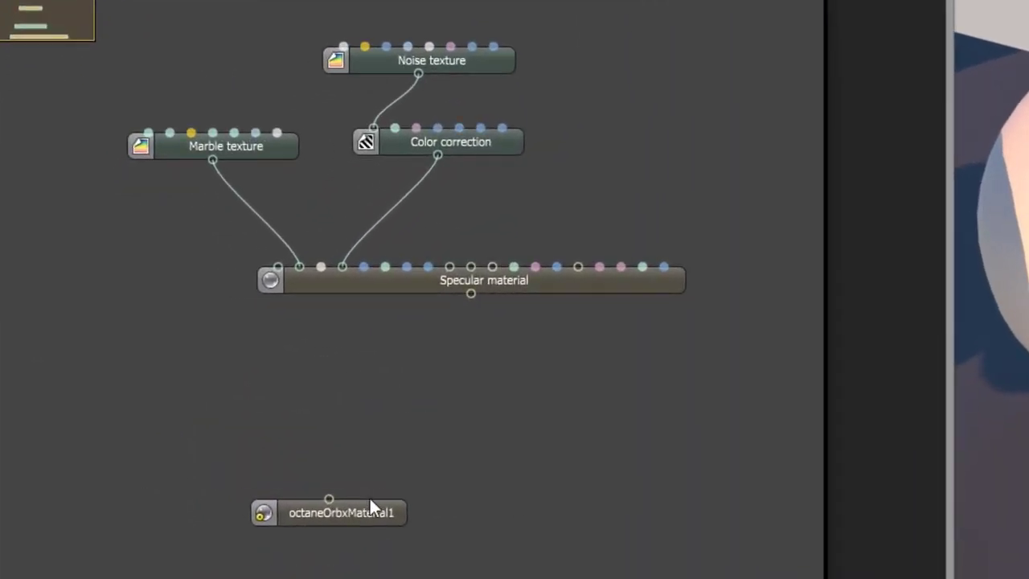
{"action": "left_click", "coordinate": [210, 409]}
{"action": "left_click_drag", "start_coordinate": [385, 511], "coordinate": [482, 388]}
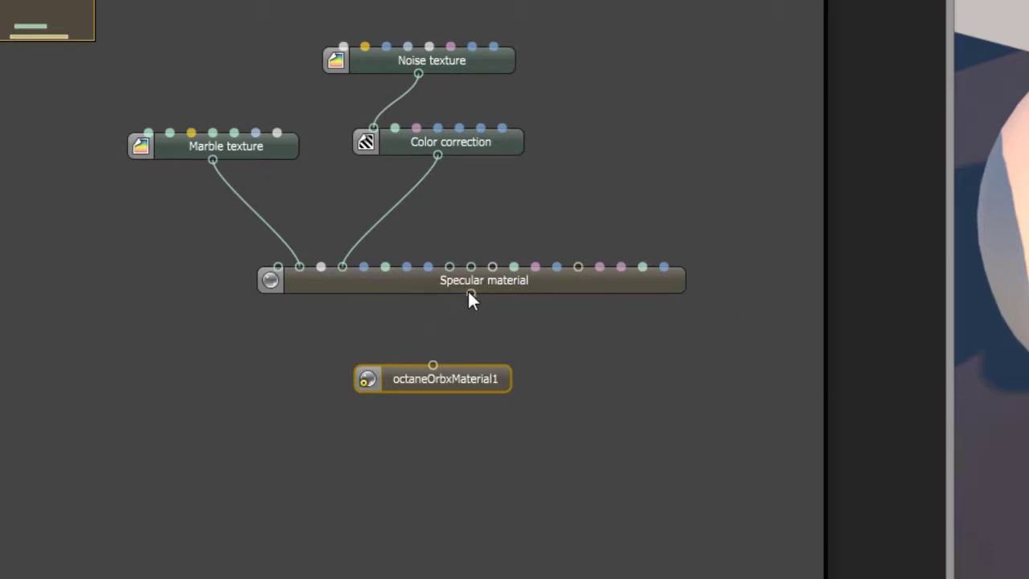
{"action": "left_click_drag", "start_coordinate": [450, 325], "coordinate": [434, 363]}
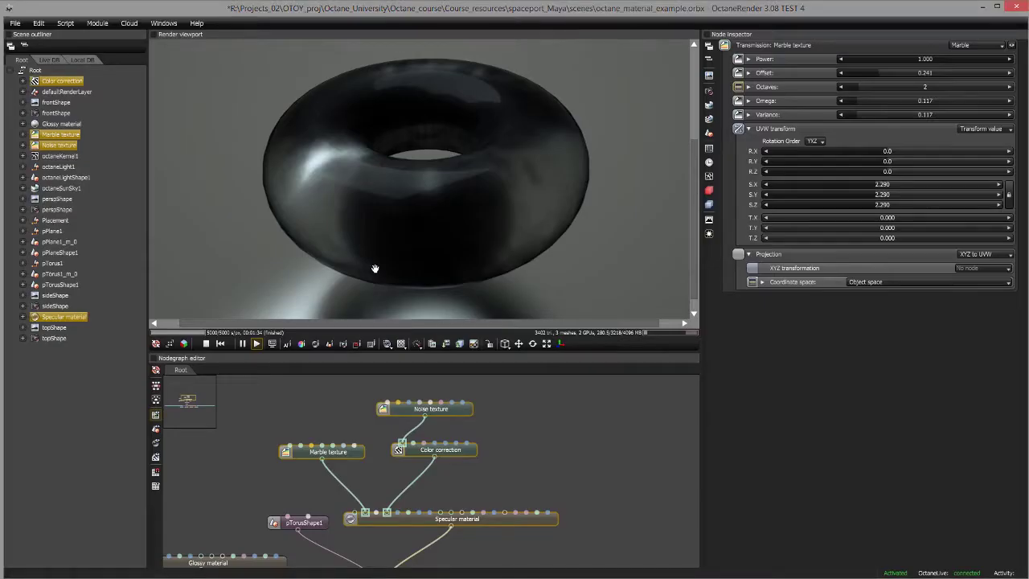
Step: Marquee-select the Specular material, Marble, Noise and Color correction nodes in the Nodegraph editor
{"action": "left_click", "coordinate": [982, 6]}
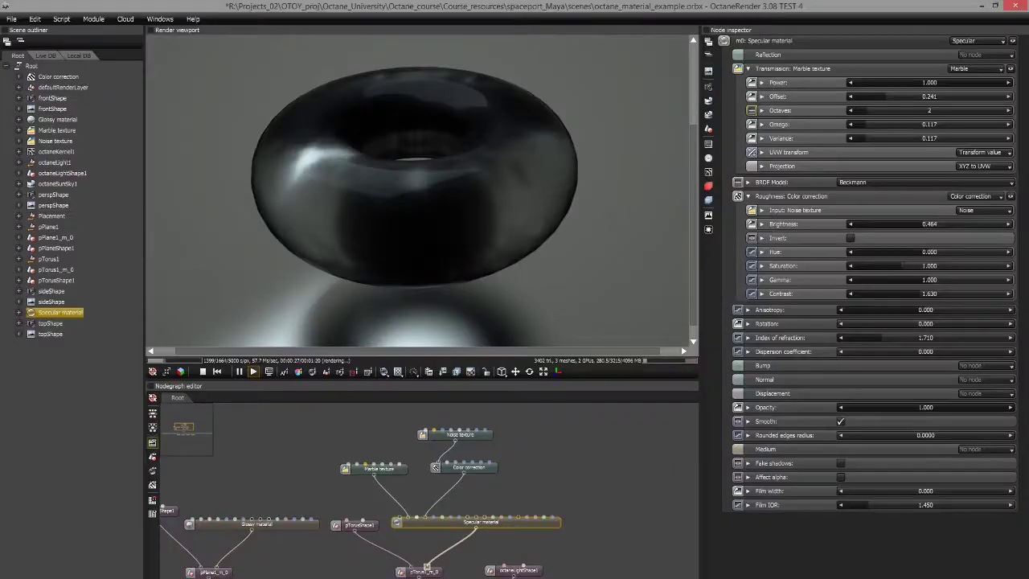
{"action": "left_click_drag", "start_coordinate": [601, 529], "coordinate": [381, 419]}
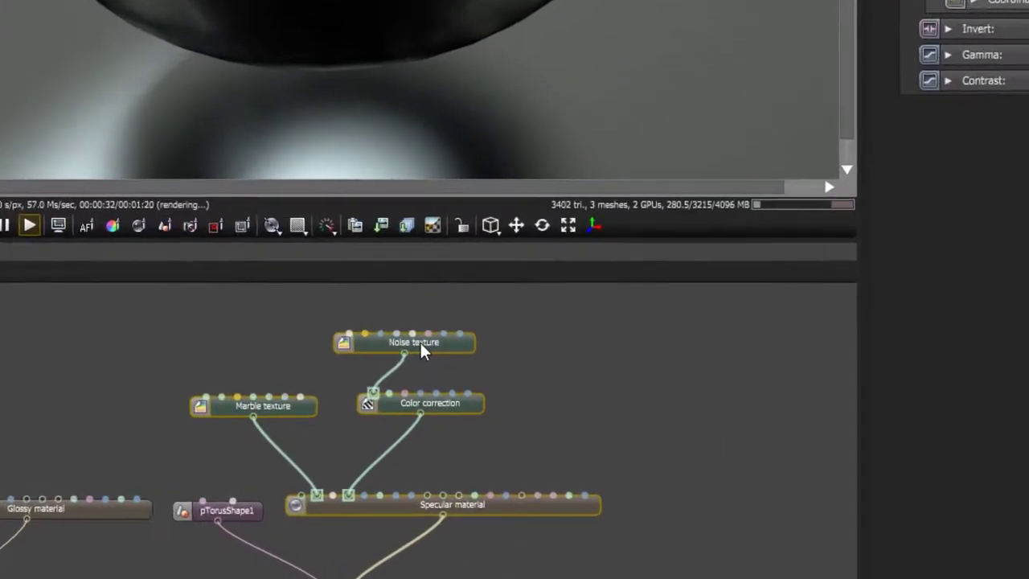
Step: Save the selected nodes as an Octane package file named octane_glass_marble.orbx
{"action": "right_click", "coordinate": [456, 431]}
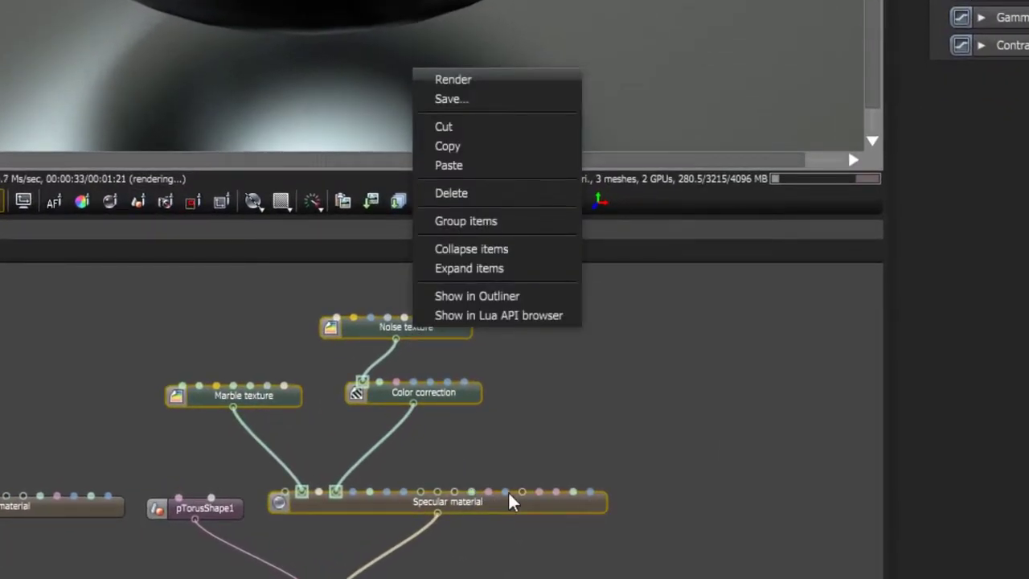
{"action": "left_click", "coordinate": [439, 101]}
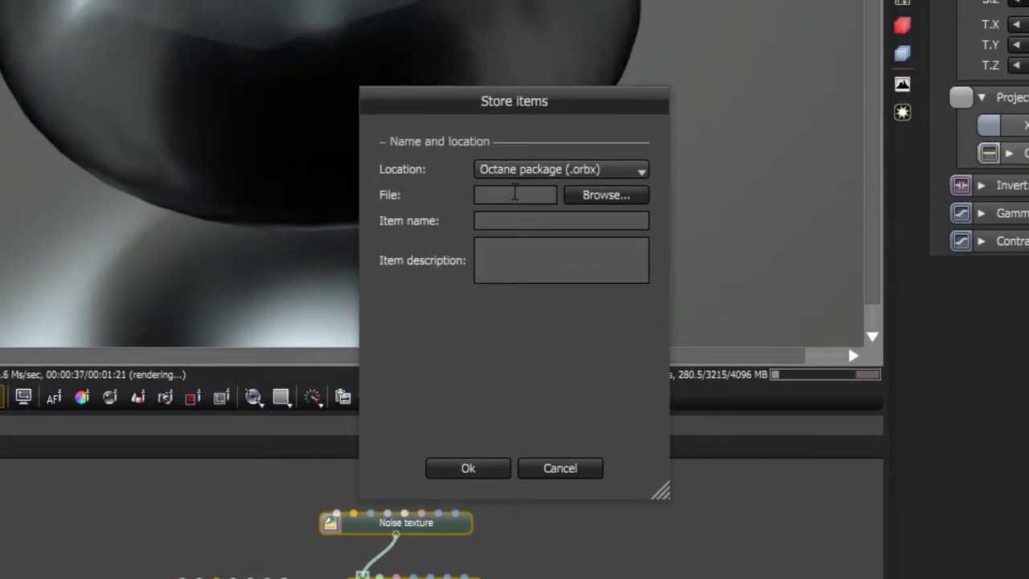
{"action": "left_click", "coordinate": [512, 193]}
{"action": "type", "text": "g"}
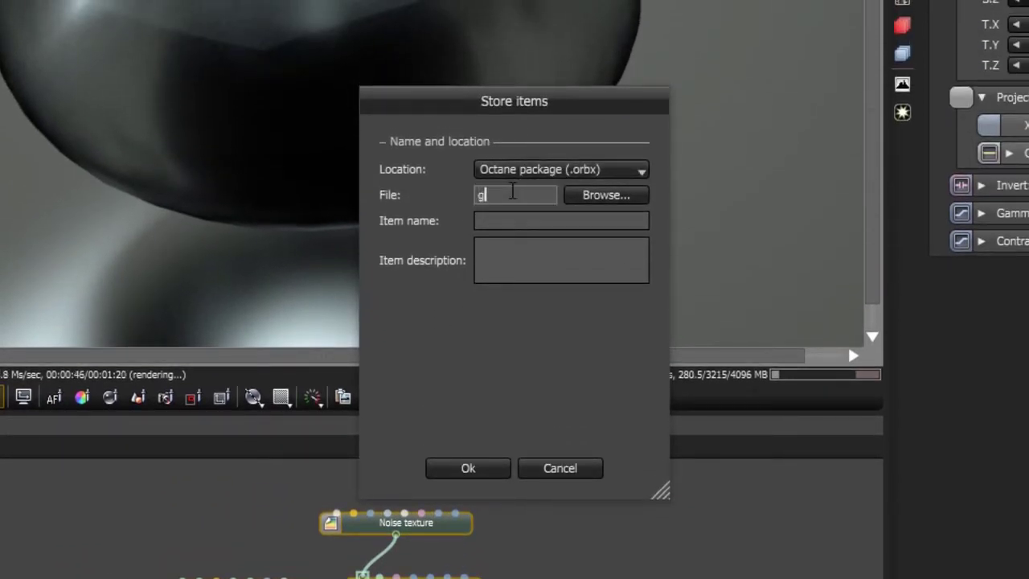
{"action": "type", "text": "lass_marble"}
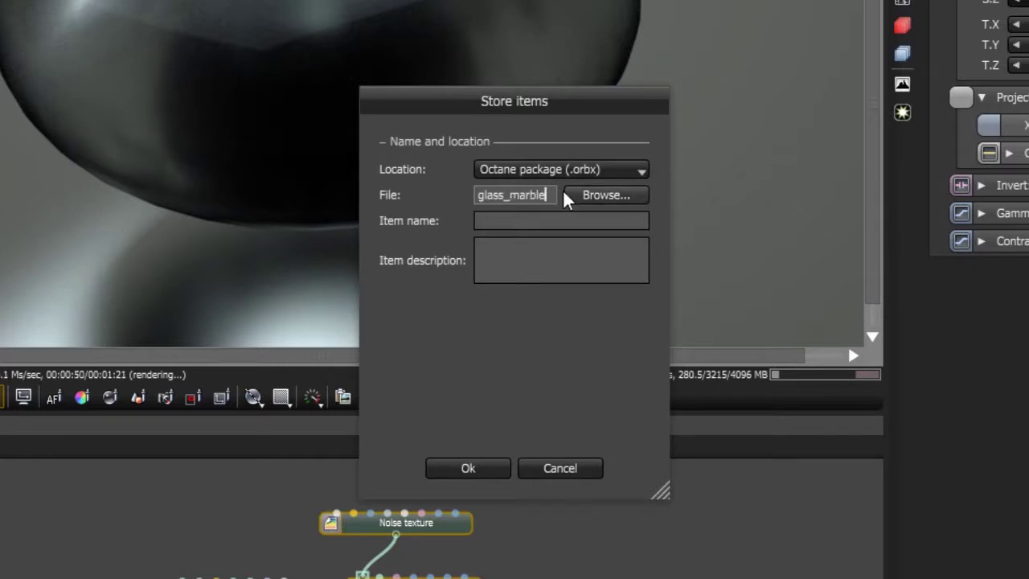
{"action": "left_click", "coordinate": [596, 169]}
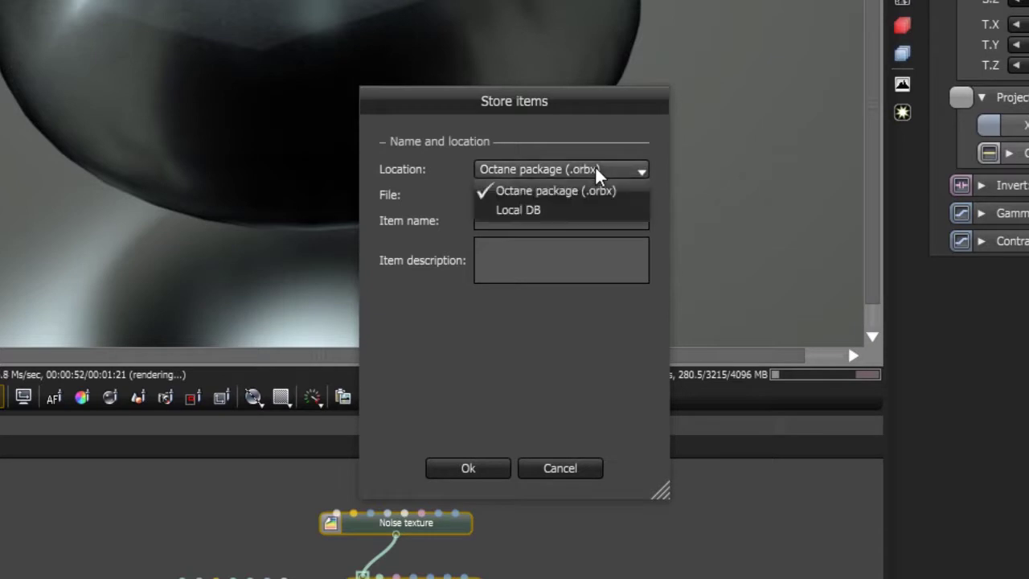
{"action": "left_click", "coordinate": [595, 190]}
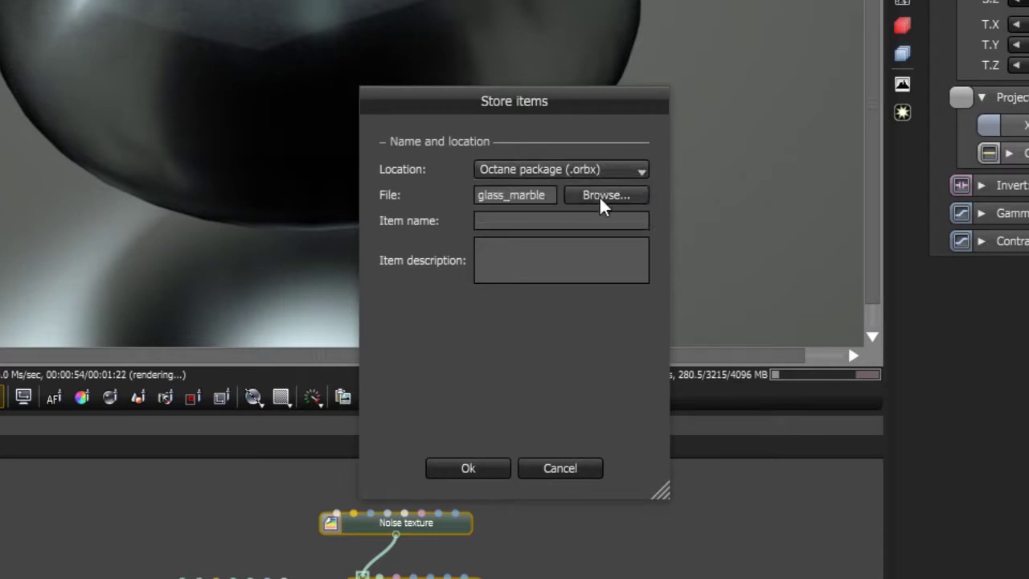
{"action": "left_click", "coordinate": [600, 195]}
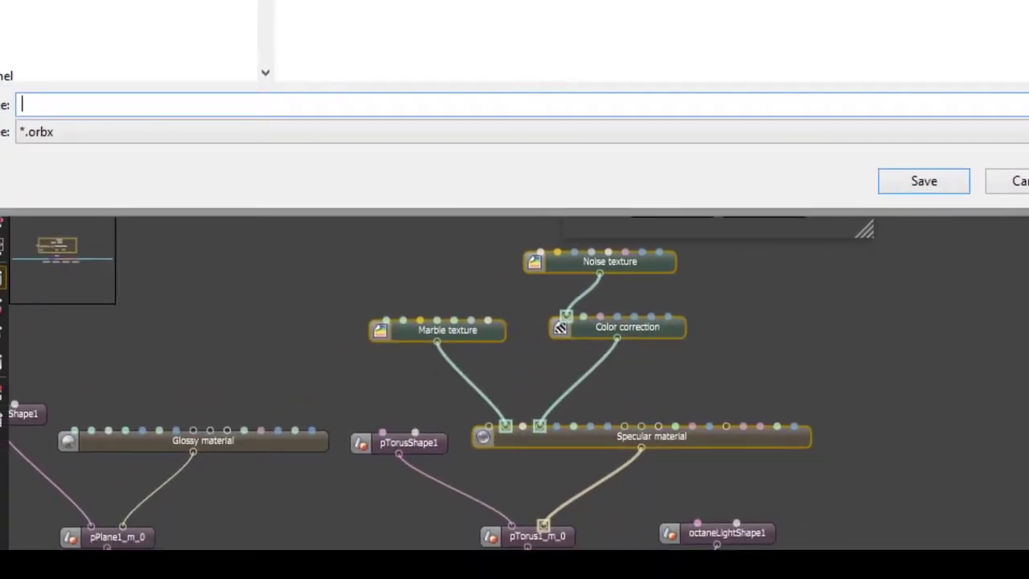
{"action": "type", "text": "octane_material_example.orbx"}
{"action": "double_click", "coordinate": [77, 105]}
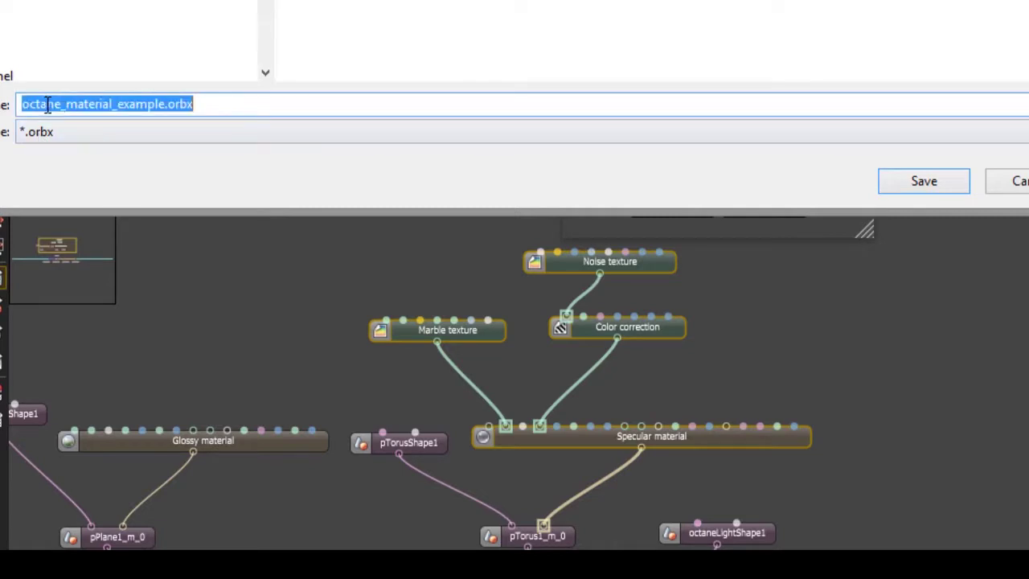
{"action": "left_click_drag", "start_coordinate": [66, 105], "coordinate": [164, 118]}
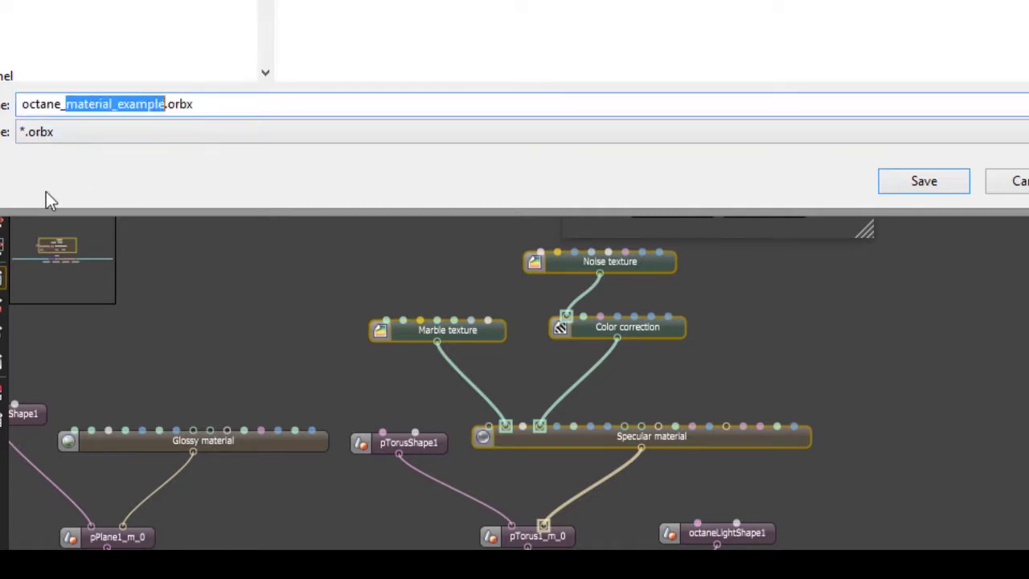
{"action": "type", "text": "glass_m"}
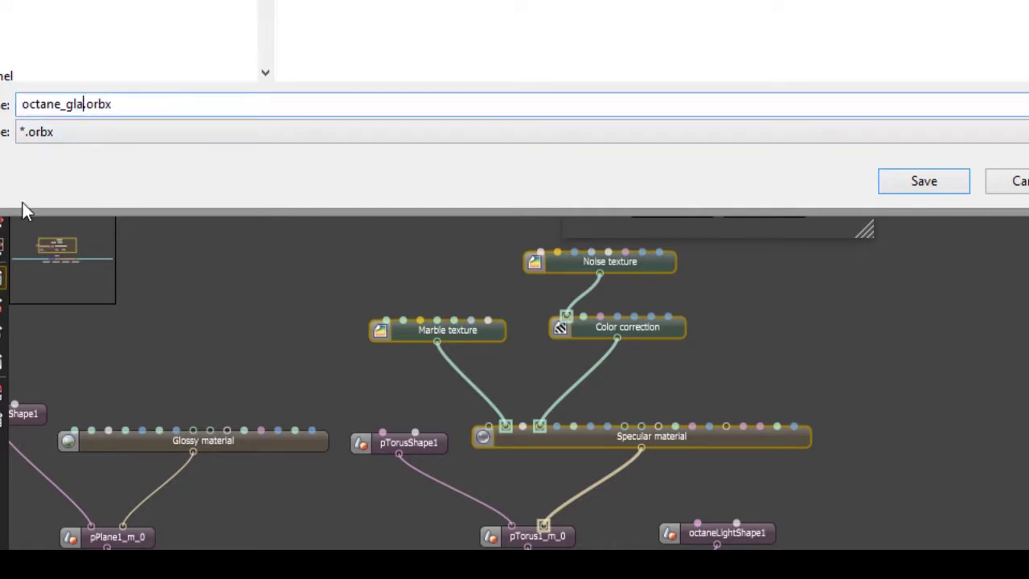
{"action": "type", "text": "arble"}
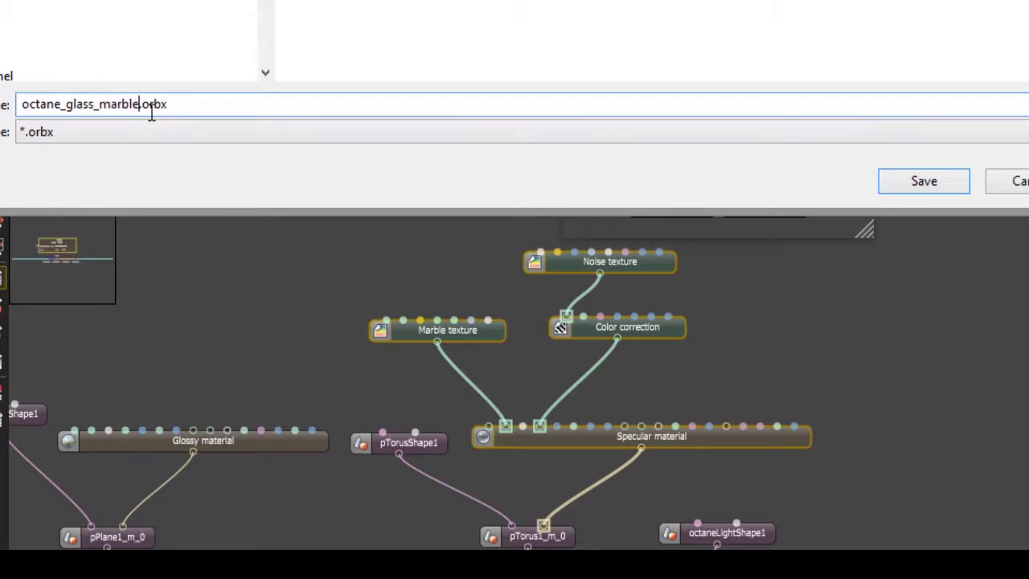
{"action": "left_click", "coordinate": [923, 183]}
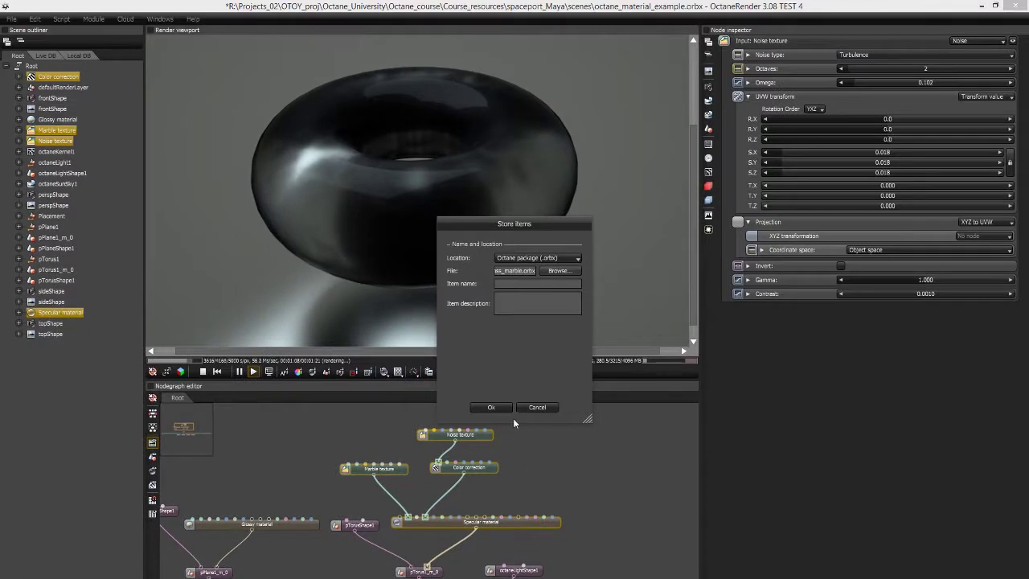
Step: Name the package item 'glass marble' with description 'simple spec' and confirm
{"action": "left_click", "coordinate": [523, 284]}
{"action": "type", "text": "g"}
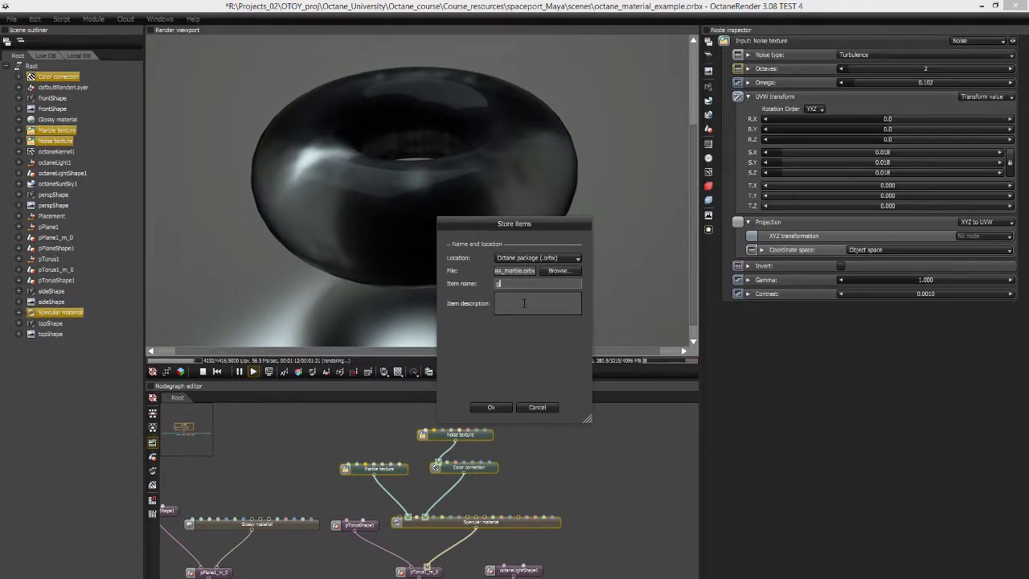
{"action": "type", "text": "lass marble"}
{"action": "left_click", "coordinate": [543, 307]}
{"action": "type", "text": "simple"}
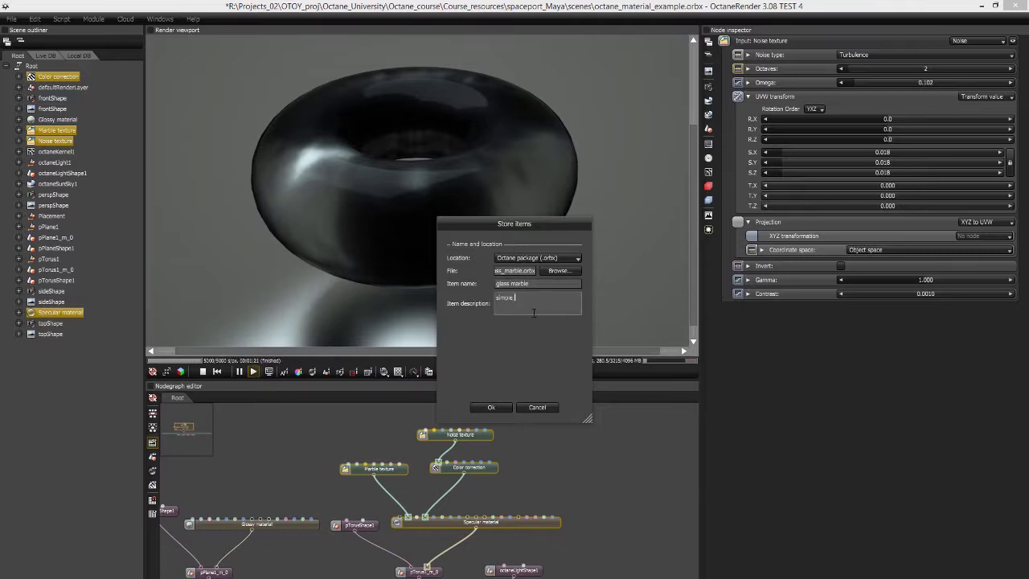
{"action": "type", "text": " spec"}
{"action": "left_click", "coordinate": [492, 407]}
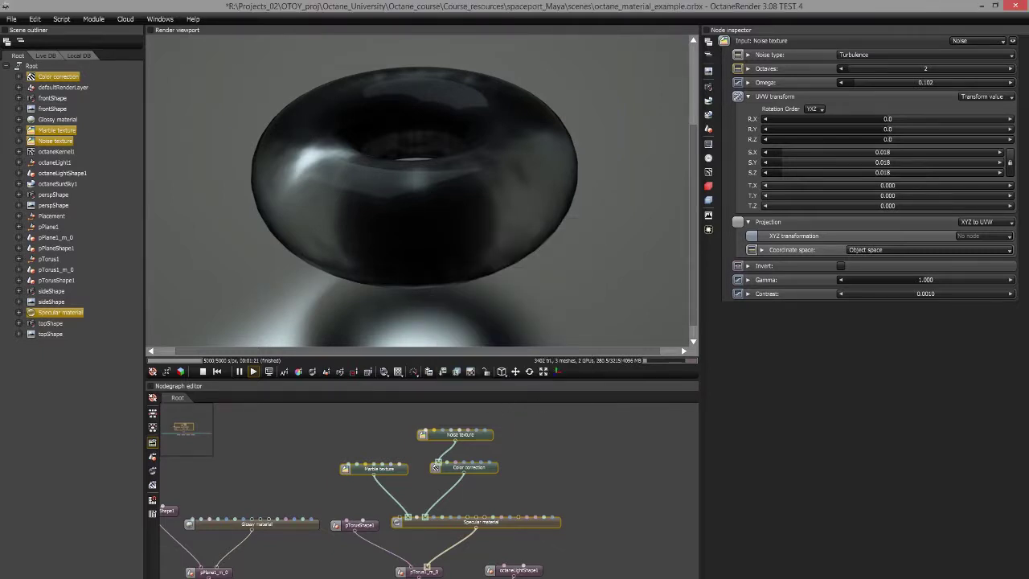
Step: Back in Maya, import octane_glass_marble.orbx from the scenes folder into octaneOrbxMaterial1
{"action": "left_click", "coordinate": [210, 558]}
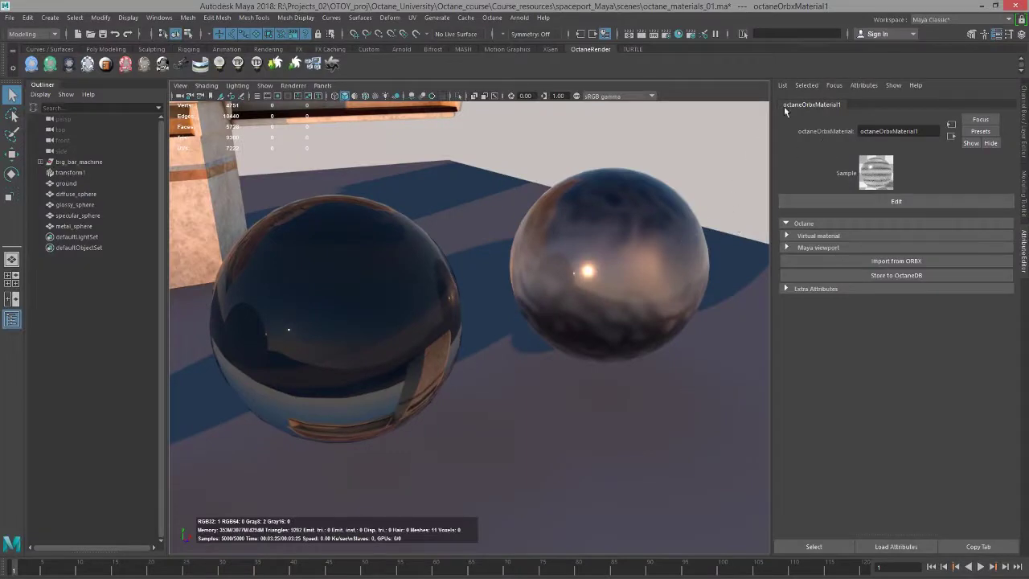
{"action": "left_click", "coordinate": [897, 261]}
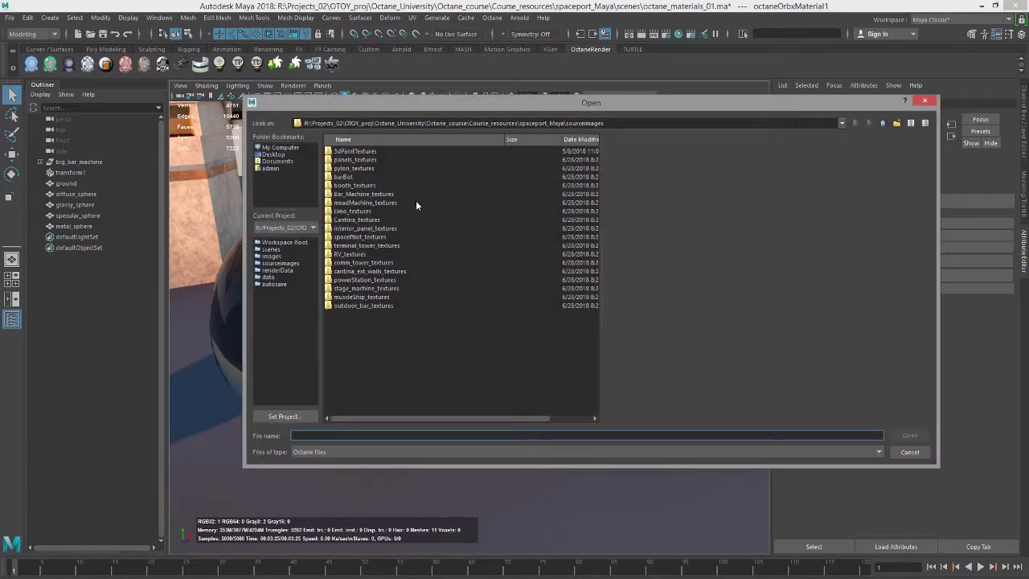
{"action": "left_click", "coordinate": [272, 249]}
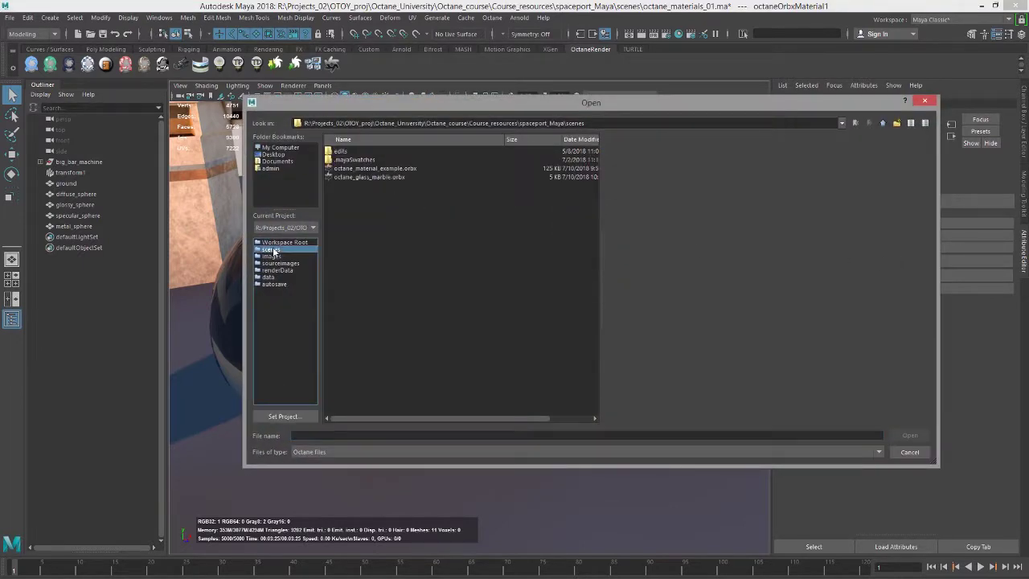
{"action": "left_click", "coordinate": [359, 176]}
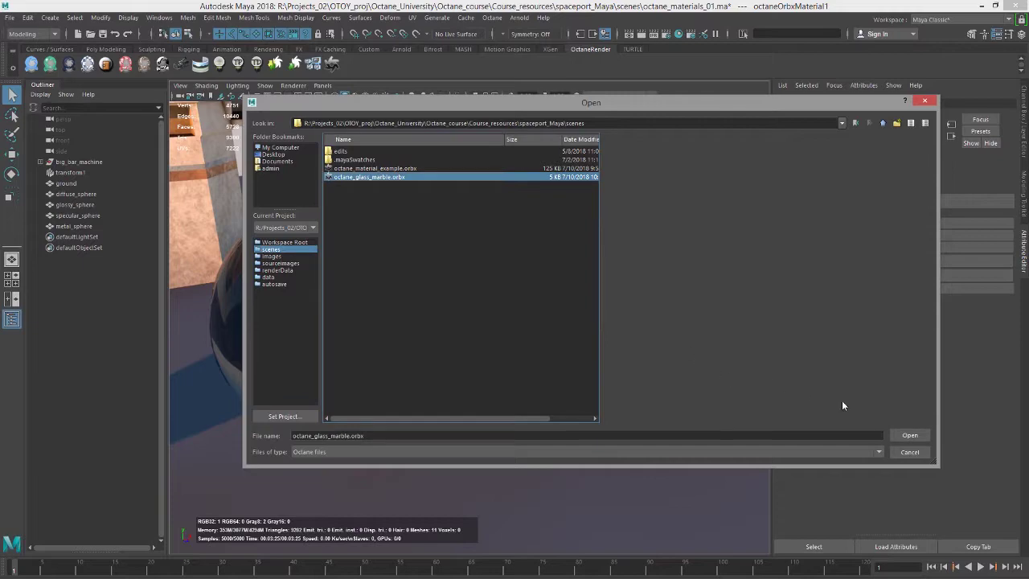
{"action": "left_click", "coordinate": [911, 435]}
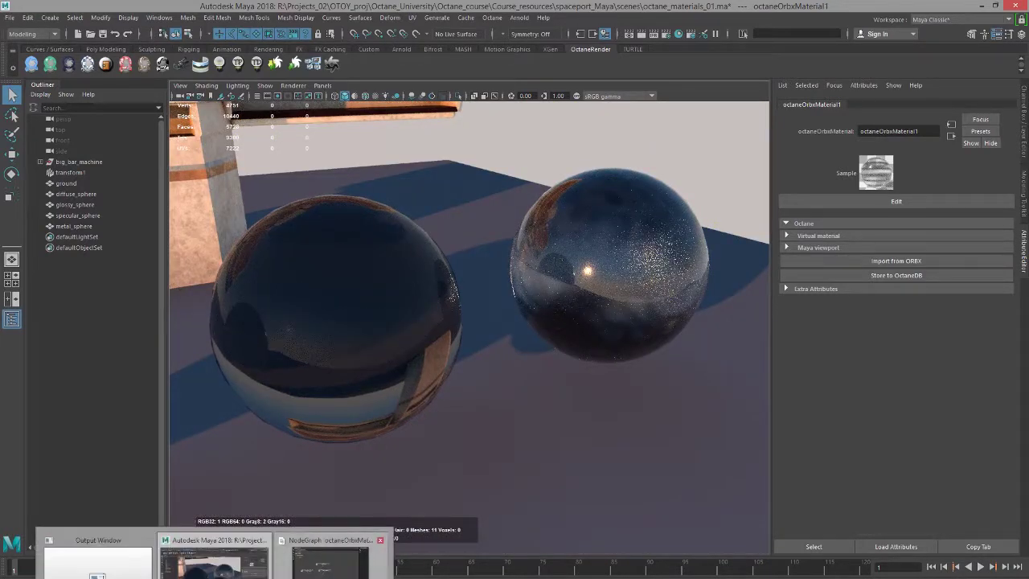
Step: Show octaneOrbxMaterial1's node graph with the imported Specular glass network feeding the ORBX material
{"action": "left_click", "coordinate": [241, 562]}
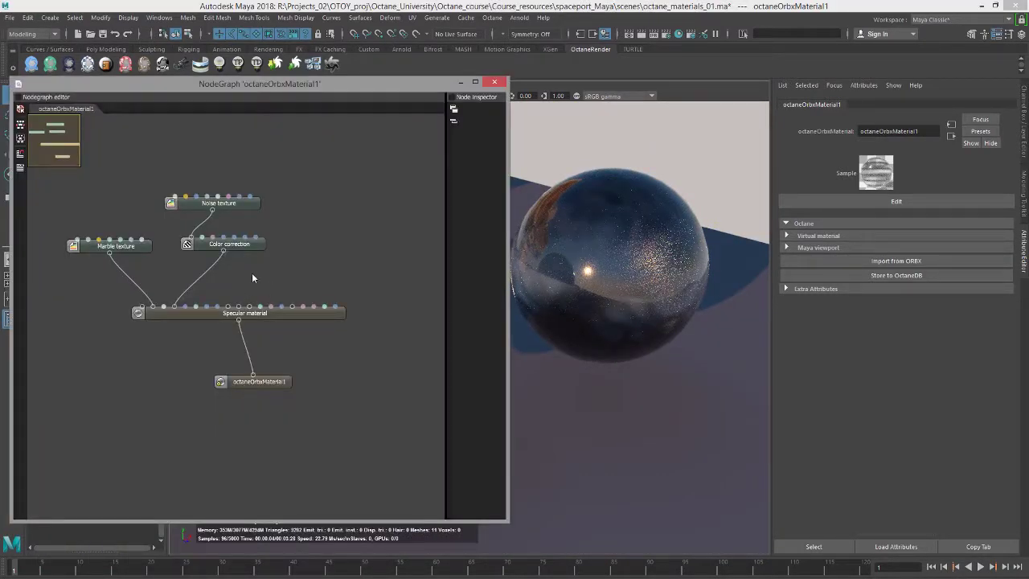